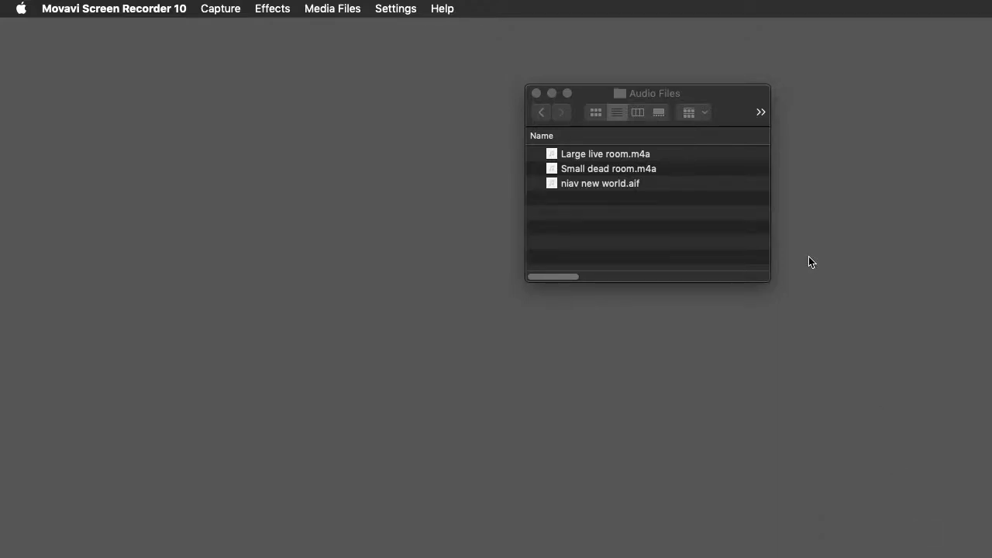
{"action": "left_click", "coordinate": [736, 232]}
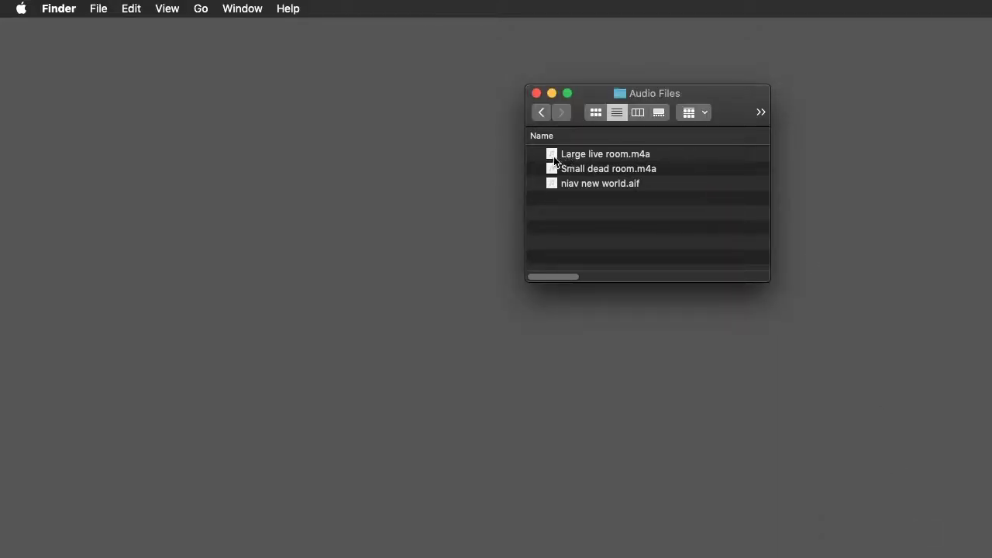
{"action": "left_click", "coordinate": [555, 160]}
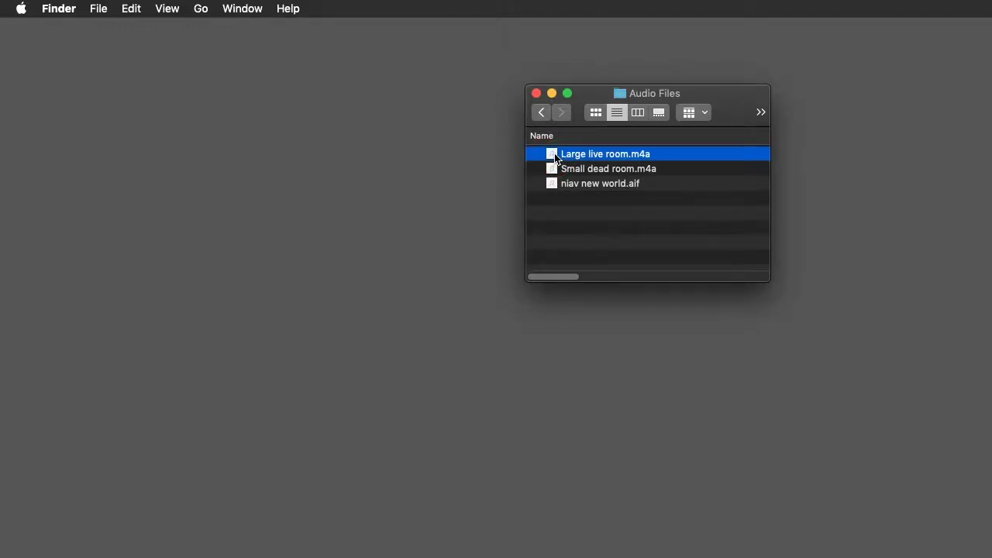
{"action": "right_click", "coordinate": [555, 159]}
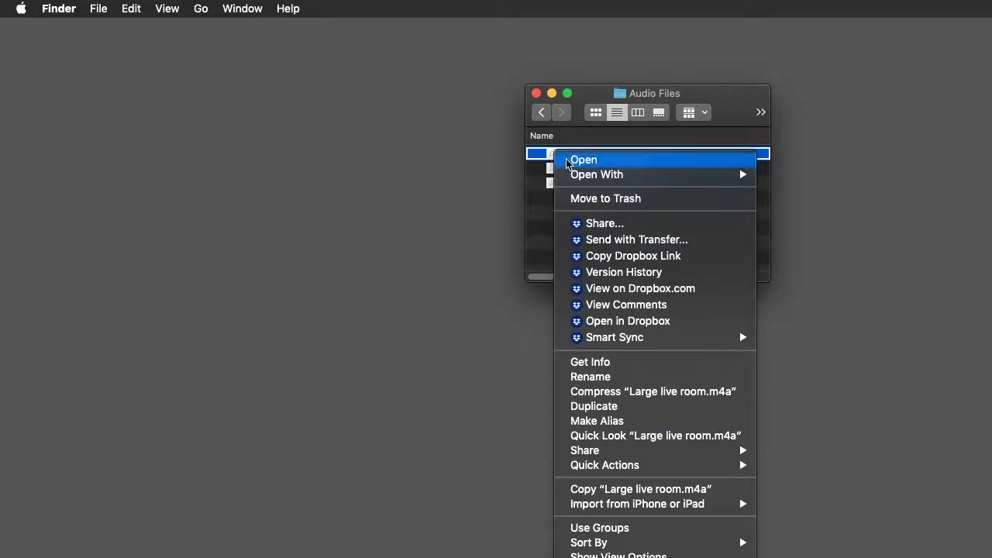
{"action": "mouse_move", "coordinate": [574, 179]}
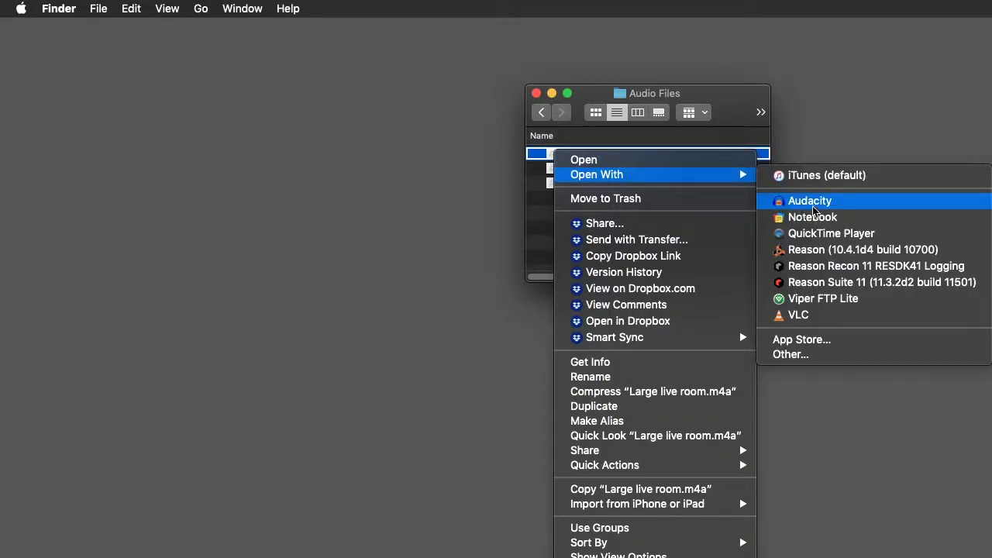
{"action": "left_click", "coordinate": [759, 103]}
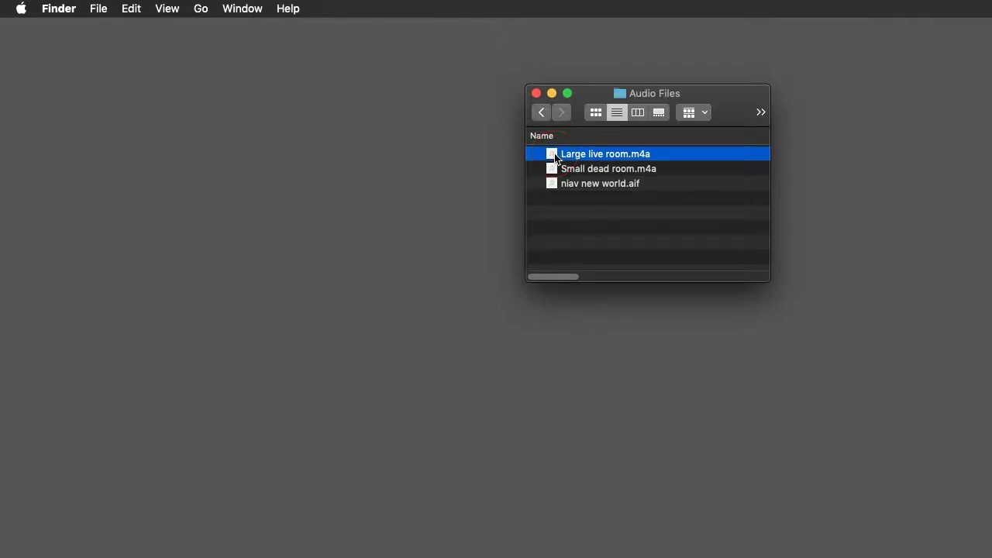
- Set Large live room.m4a to open with Audacity and apply it to all .m4a files
{"action": "key", "text": "super+i"}
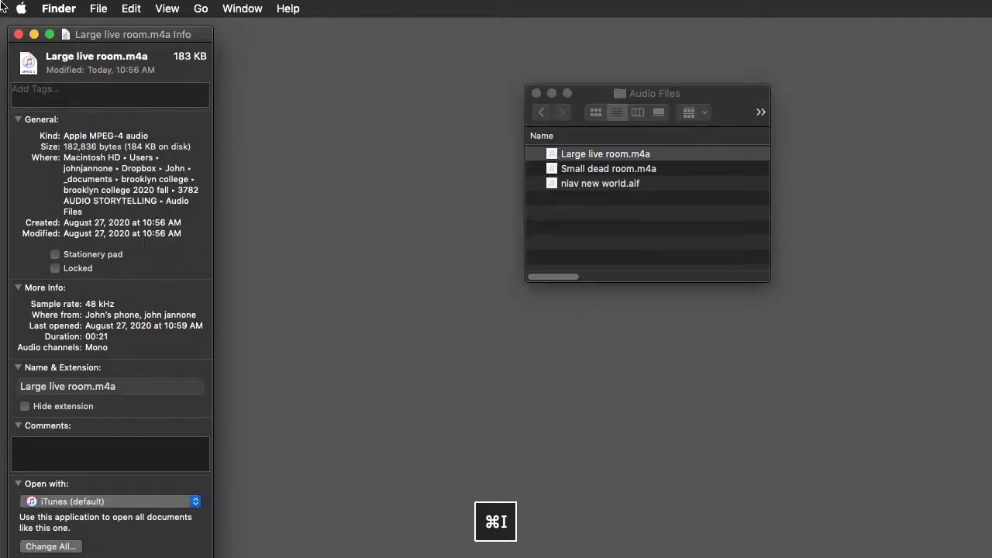
{"action": "left_click_drag", "start_coordinate": [142, 34], "coordinate": [322, 17]}
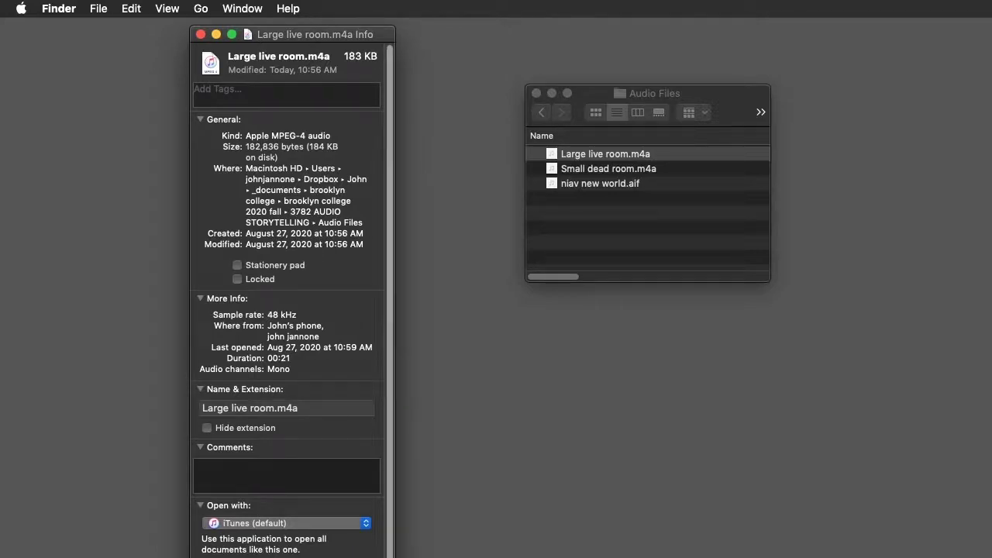
{"action": "scroll", "coordinate": [286, 310], "scroll_direction": "down", "scroll_amount": 3}
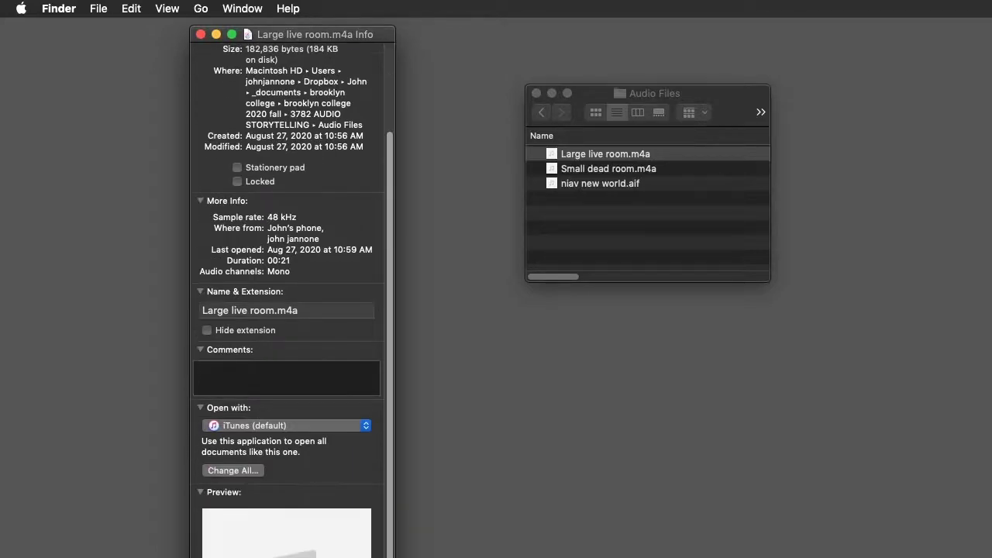
{"action": "left_click", "coordinate": [244, 425]}
{"action": "left_click", "coordinate": [250, 454]}
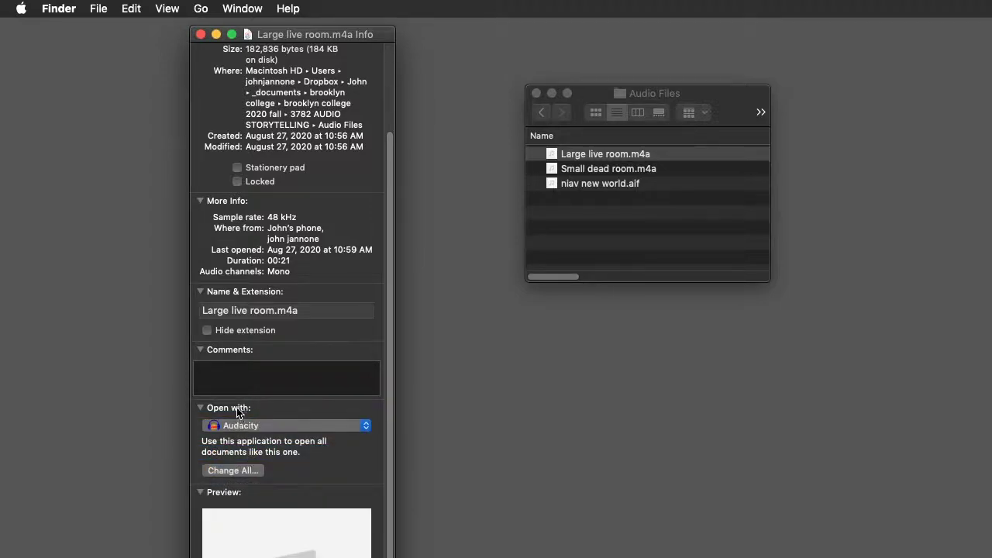
{"action": "left_click", "coordinate": [234, 472]}
{"action": "left_click_drag", "start_coordinate": [891, 198], "coordinate": [475, 310]}
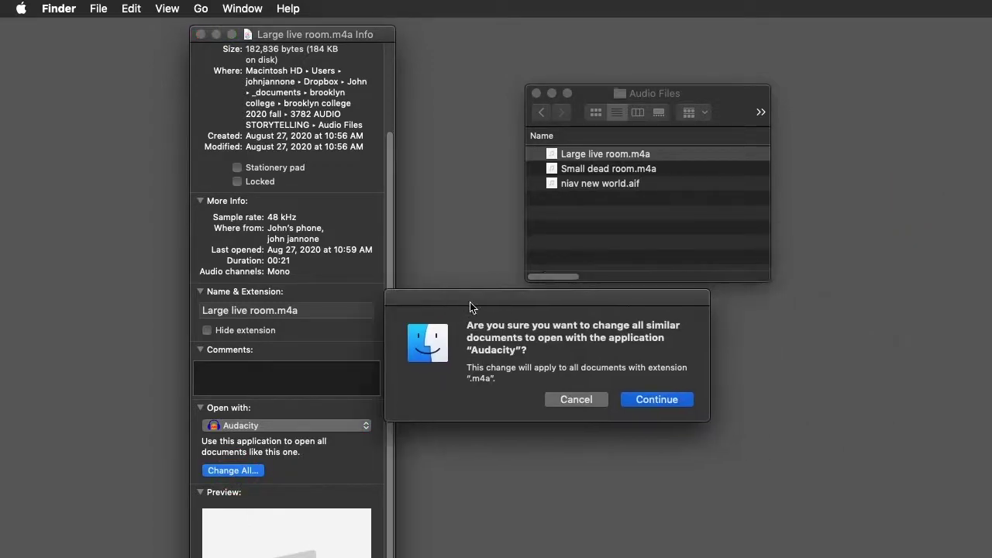
{"action": "left_click", "coordinate": [661, 400]}
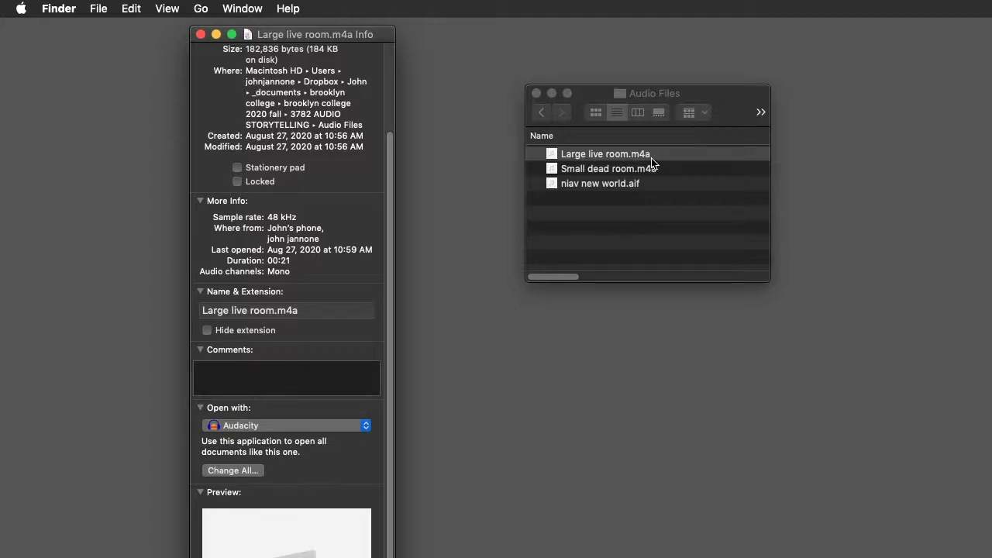
- Close that info window and show the file information for niav new world.aif
{"action": "left_click", "coordinate": [200, 34]}
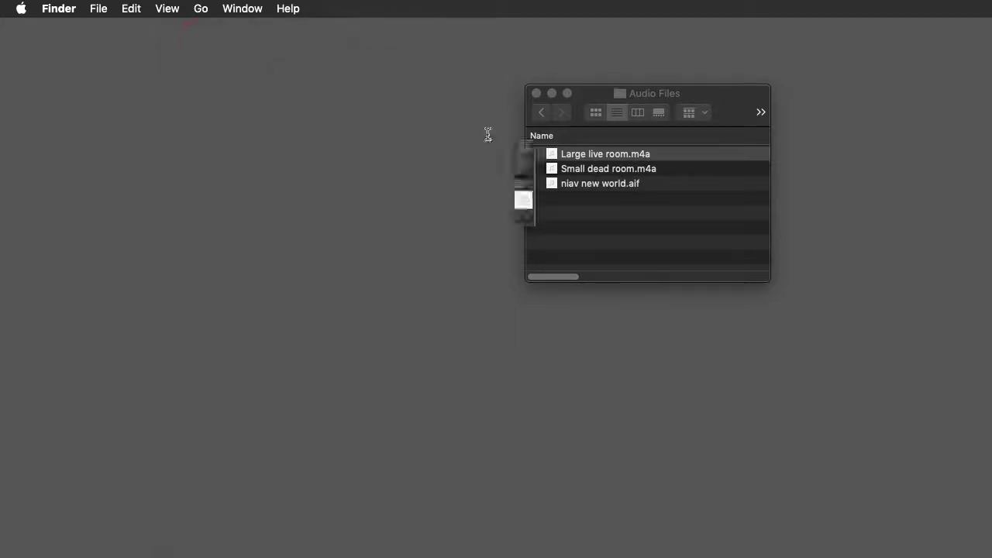
{"action": "left_click", "coordinate": [619, 186]}
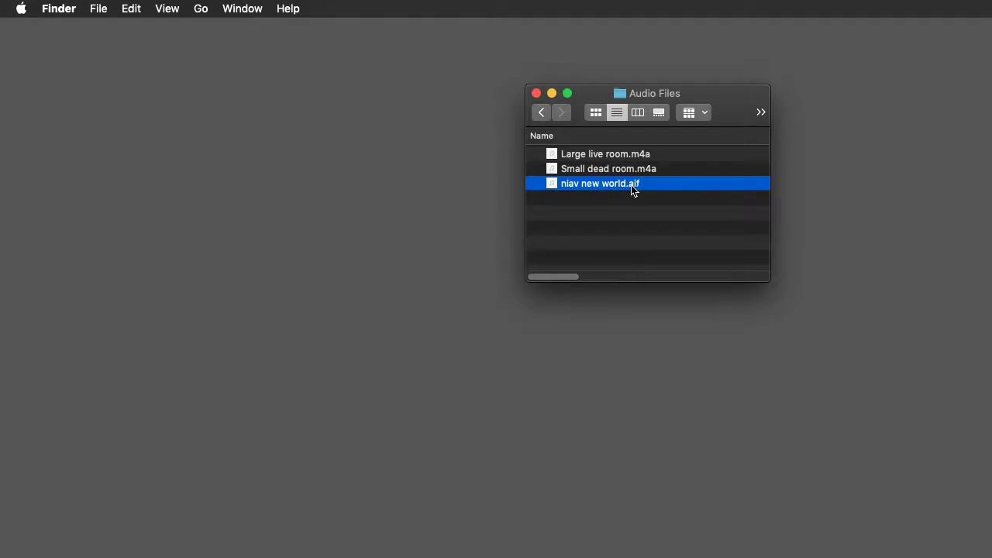
{"action": "key", "text": "super+i"}
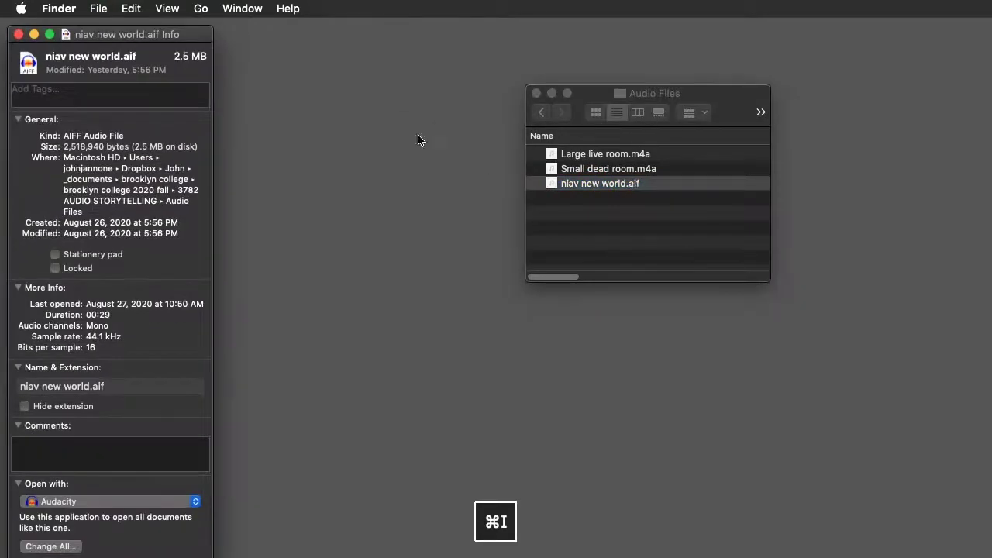
{"action": "left_click_drag", "start_coordinate": [154, 42], "coordinate": [469, 11]}
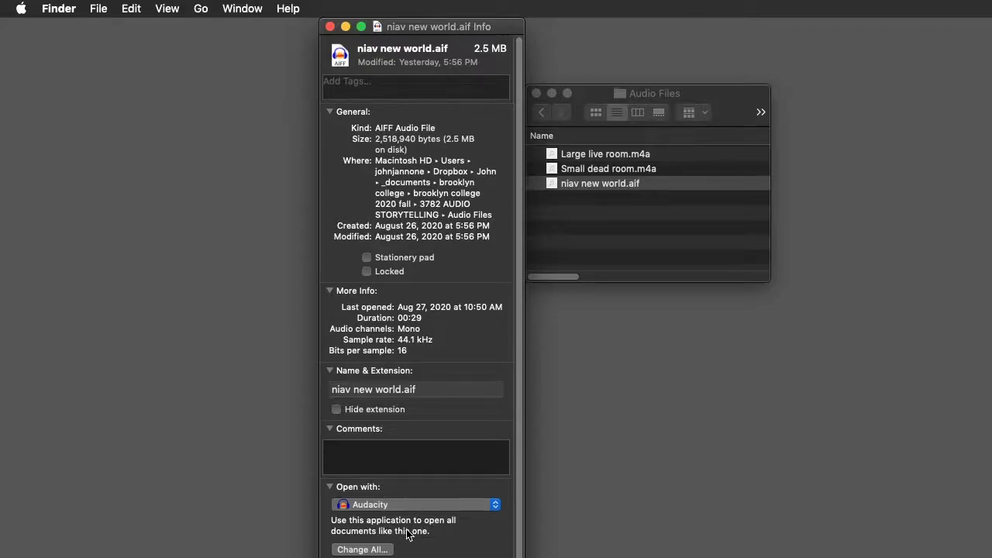
- Close the niav new world.aif info, deselect it, and switch to Audacity
{"action": "left_click", "coordinate": [330, 27]}
{"action": "left_click", "coordinate": [580, 158]}
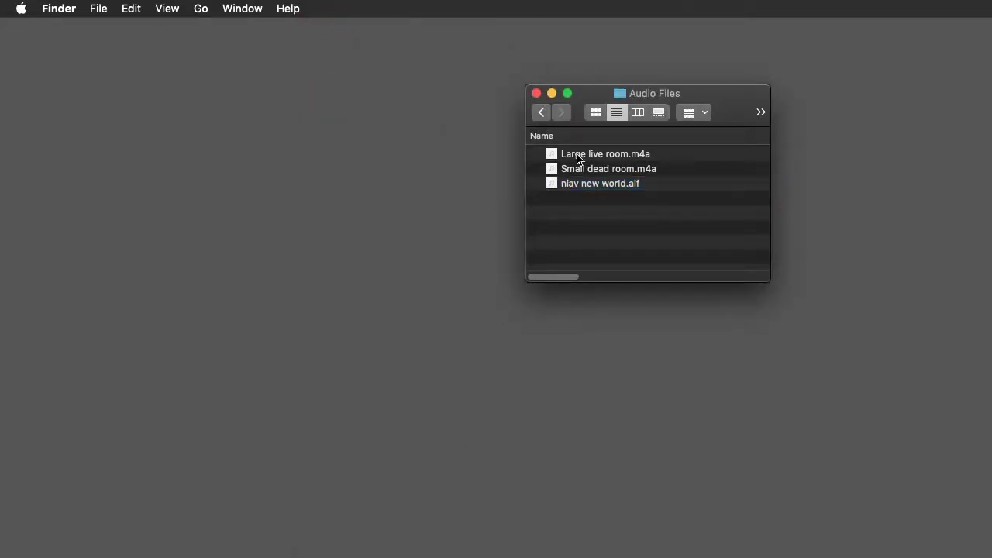
{"action": "key", "text": "super+Tab"}
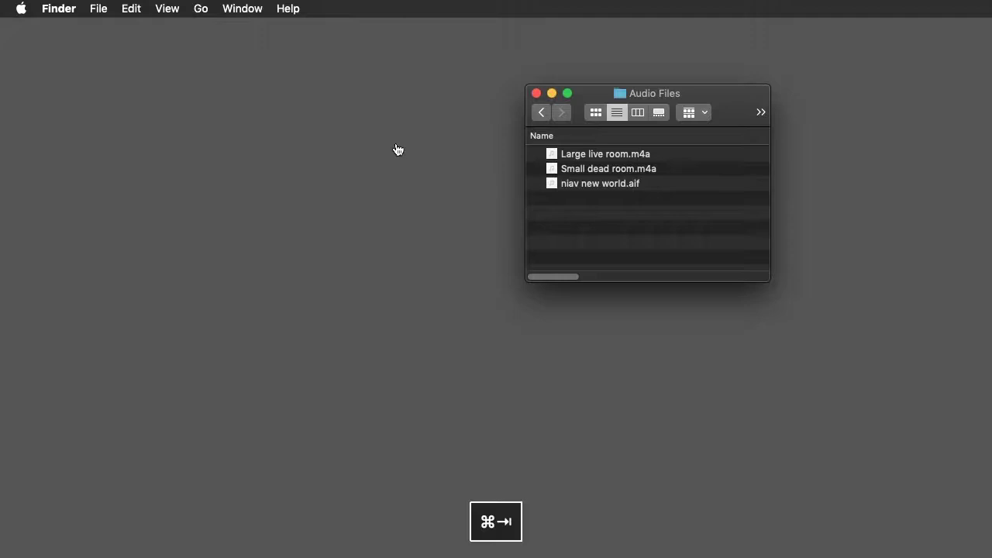
{"action": "key", "text": "super+Tab"}
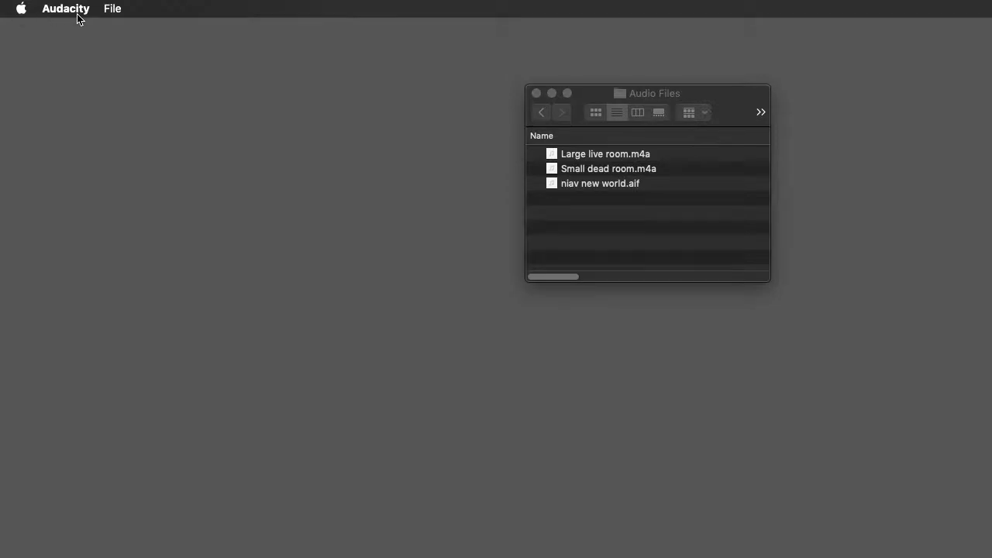
- Use File > Open… and pick the Large live room.m4a recording
{"action": "left_click", "coordinate": [112, 9]}
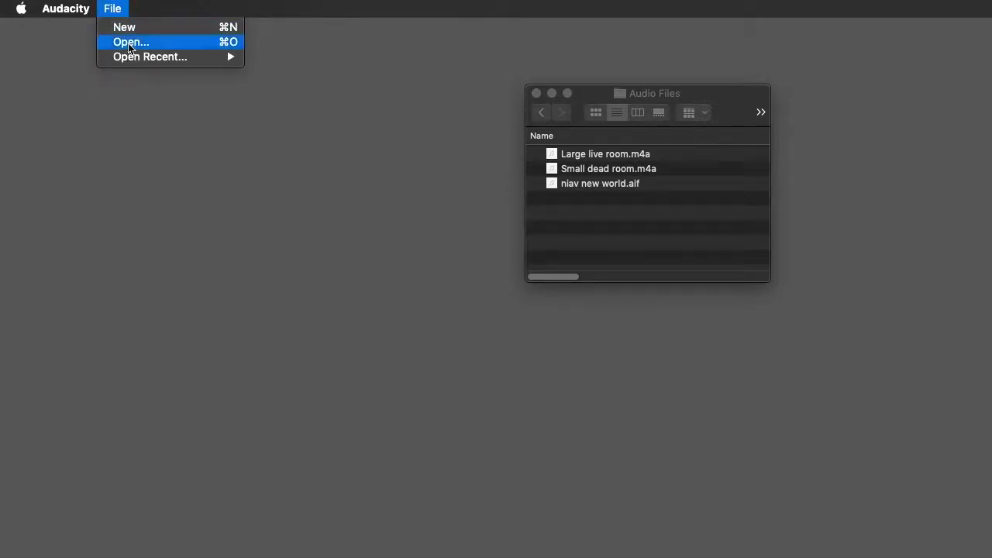
{"action": "left_click", "coordinate": [130, 43]}
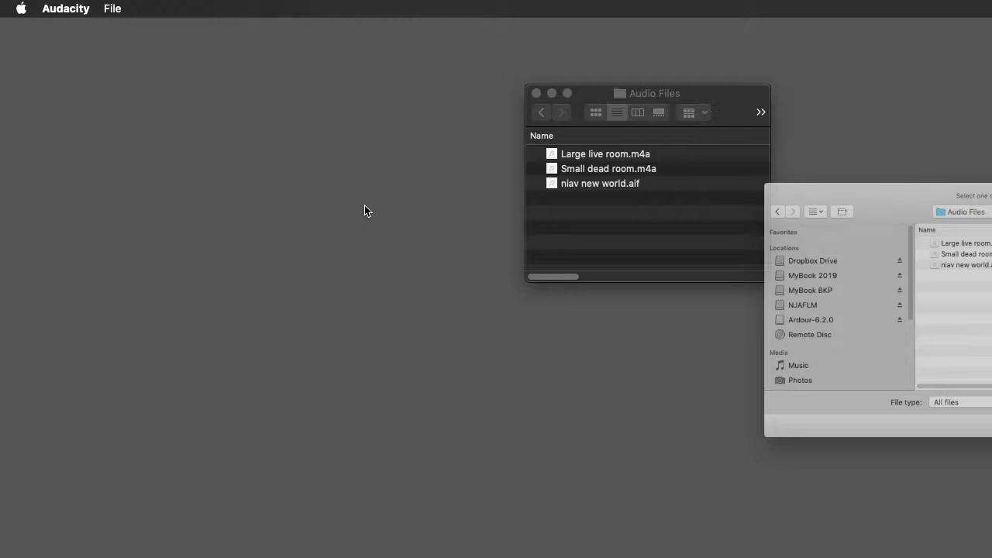
{"action": "left_click_drag", "start_coordinate": [907, 139], "coordinate": [481, 135]}
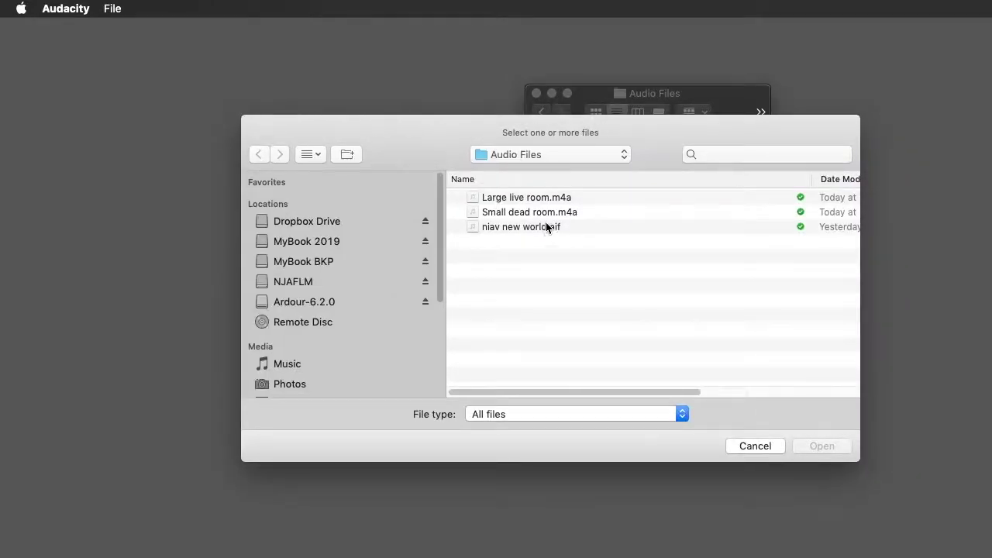
{"action": "left_click", "coordinate": [538, 198]}
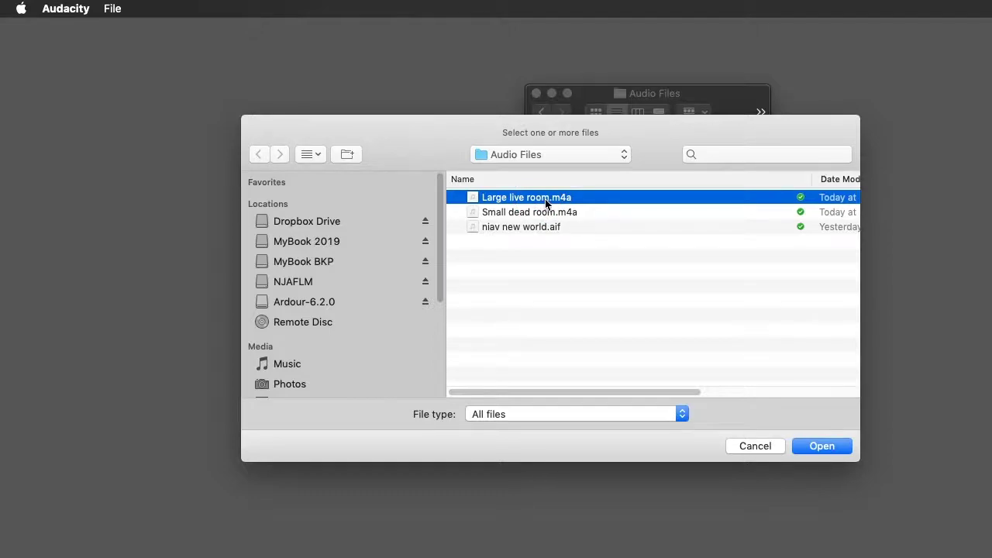
{"action": "left_click", "coordinate": [831, 449]}
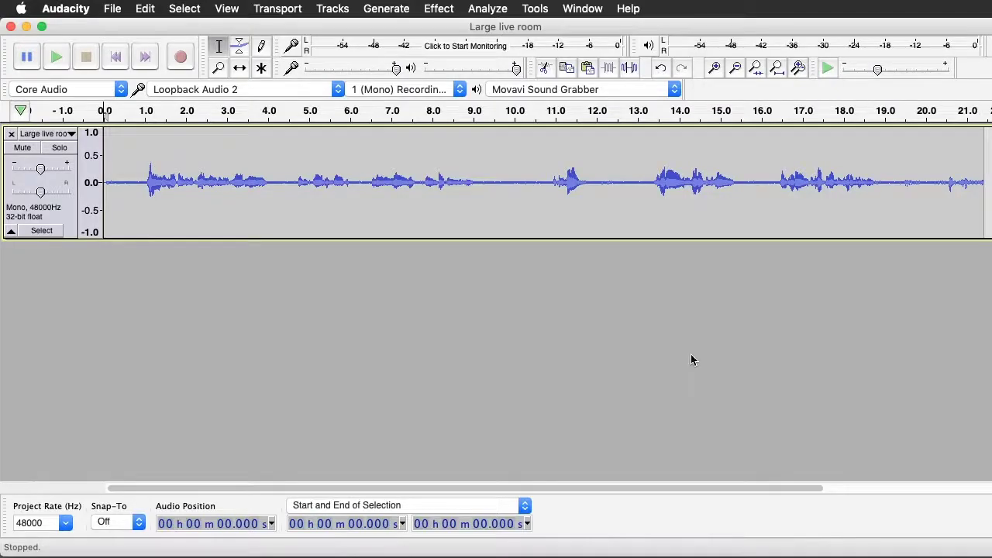
{"action": "left_click", "coordinate": [56, 58]}
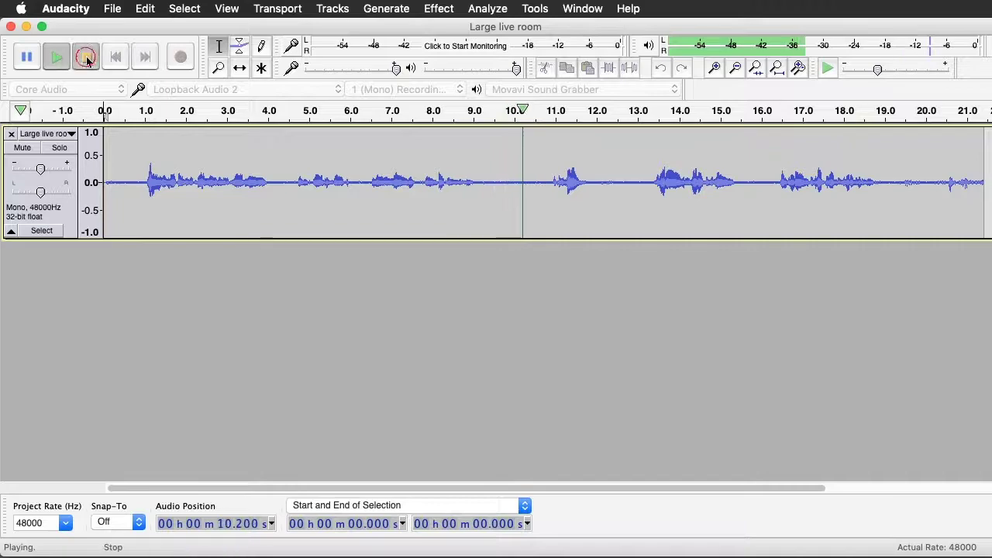
{"action": "left_click", "coordinate": [86, 58]}
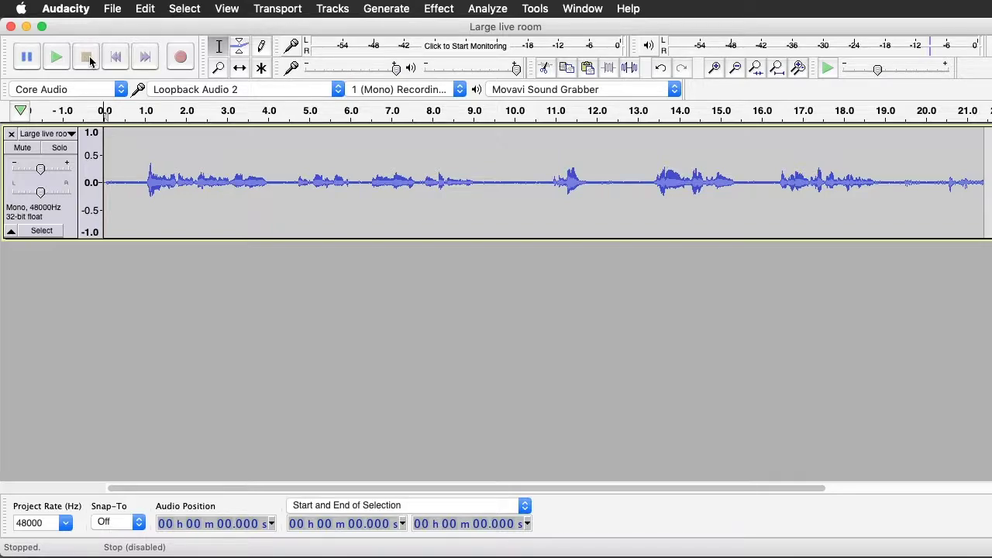
{"action": "left_click", "coordinate": [505, 112]}
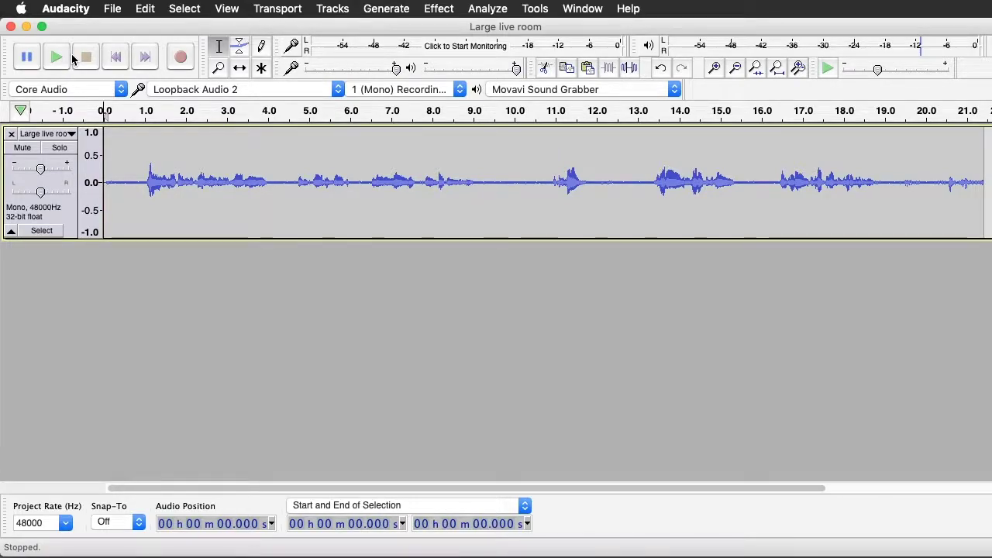
- Close Large live room without saving, then open Small dead room.m4a in Audacity
{"action": "left_click", "coordinate": [11, 27]}
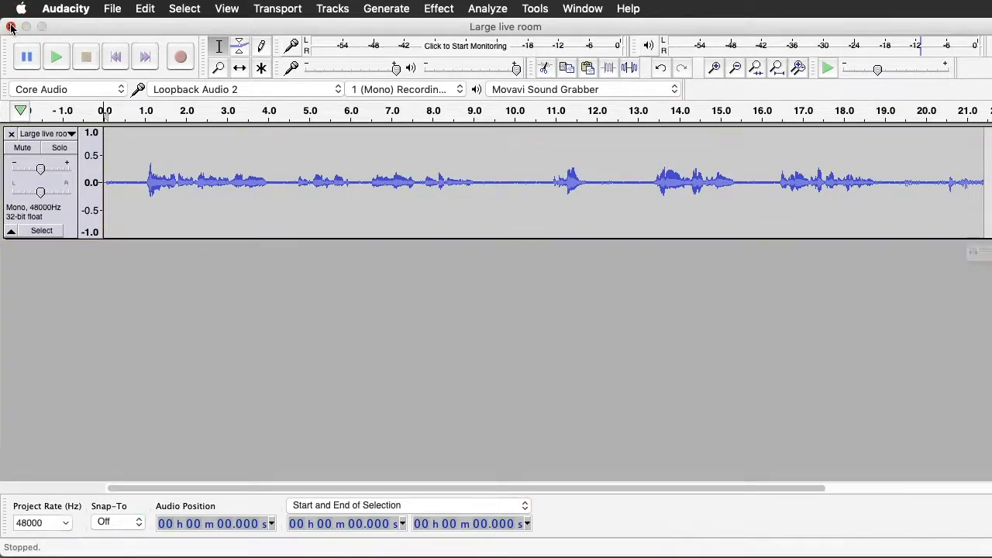
{"action": "left_click_drag", "start_coordinate": [931, 211], "coordinate": [844, 211]}
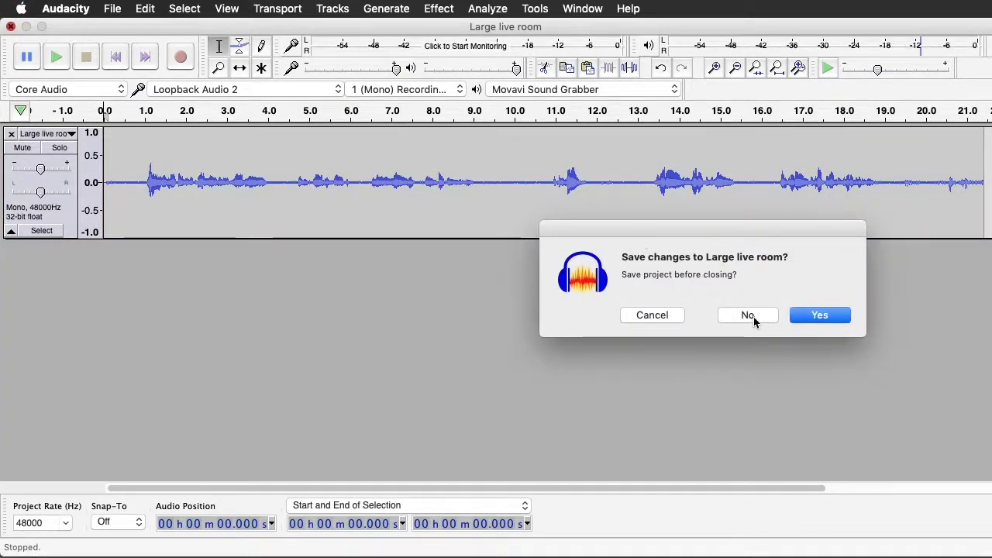
{"action": "left_click", "coordinate": [752, 316]}
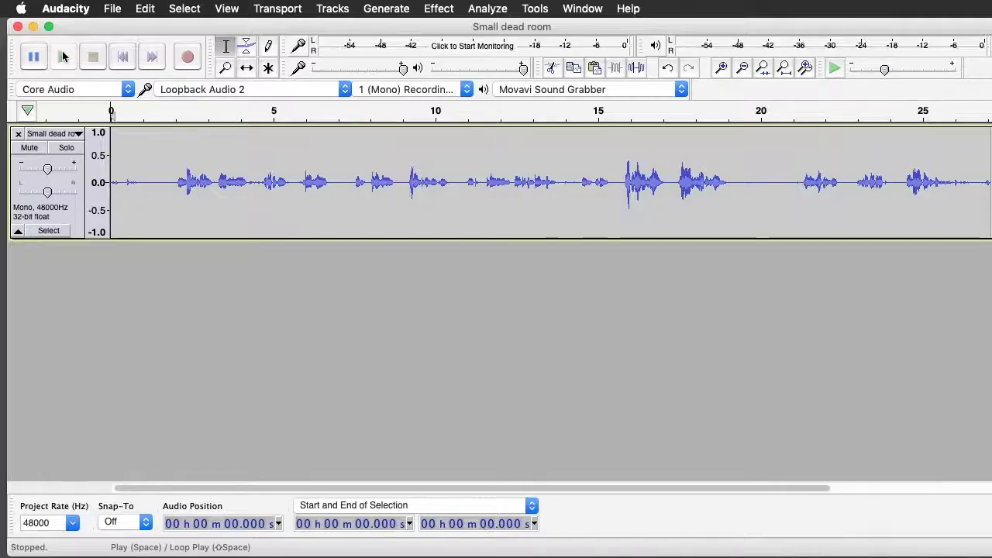
{"action": "left_click", "coordinate": [64, 57]}
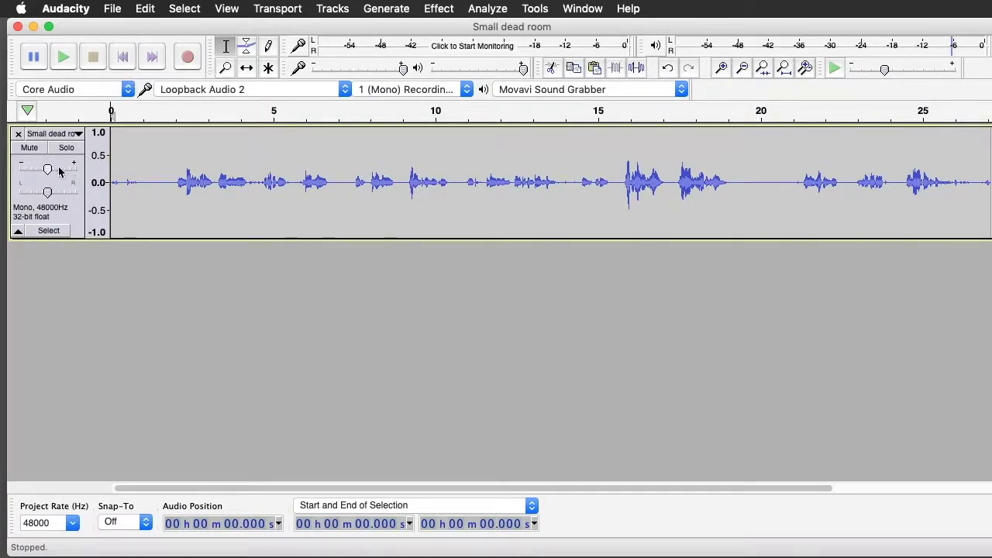
- Play Small dead room, raise its gain toward +6 dB, replay it, then close the project
{"action": "left_click", "coordinate": [62, 56]}
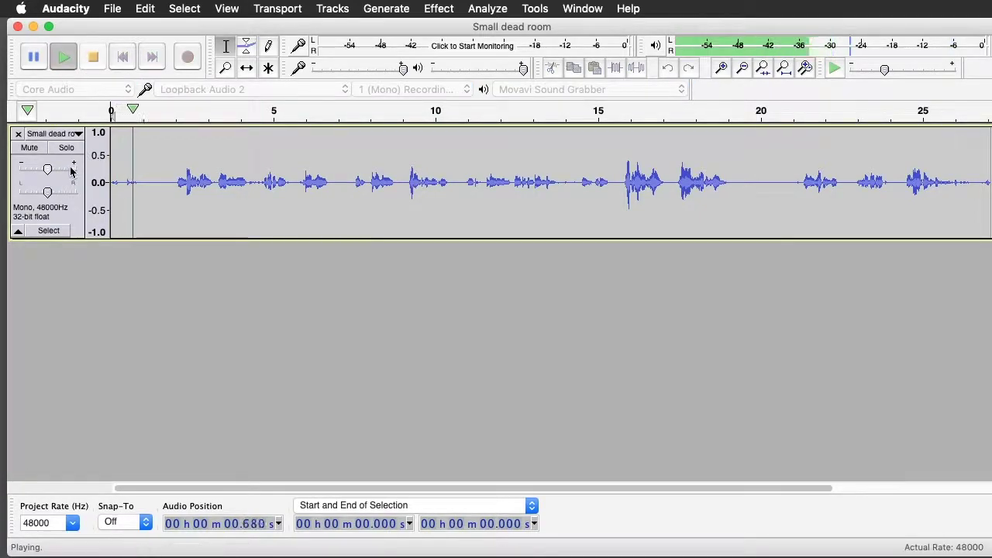
{"action": "left_click", "coordinate": [93, 57]}
{"action": "left_click_drag", "start_coordinate": [47, 169], "coordinate": [56, 170]}
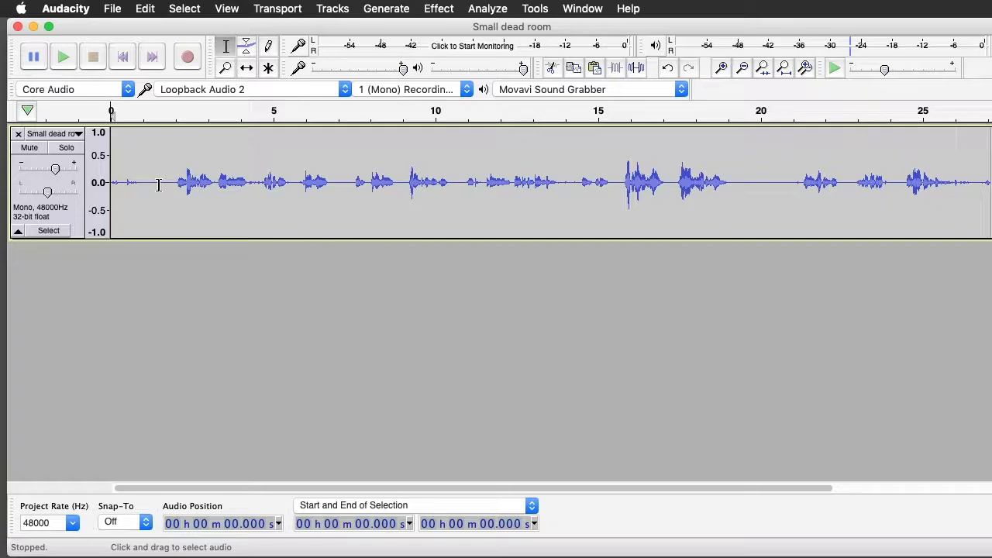
{"action": "left_click", "coordinate": [63, 57]}
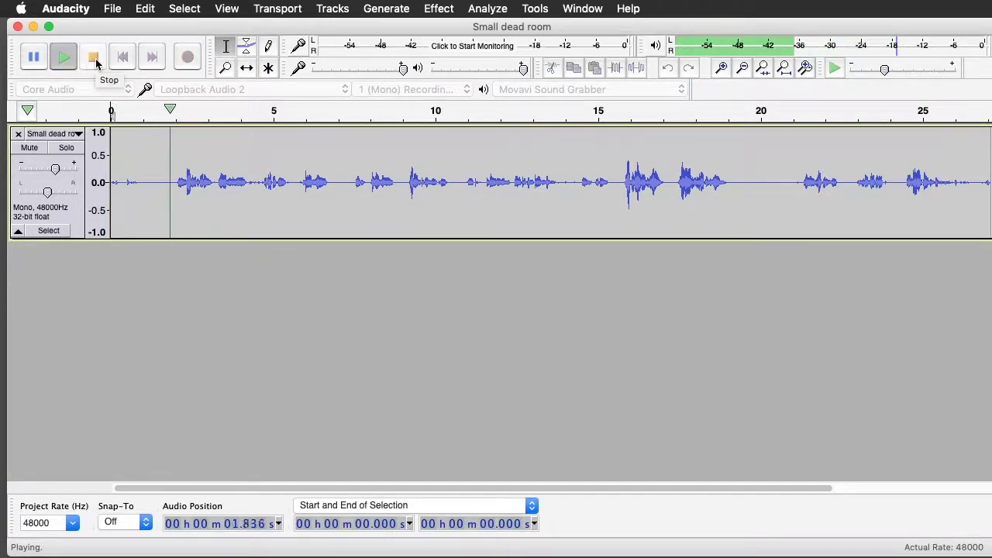
{"action": "left_click", "coordinate": [96, 62]}
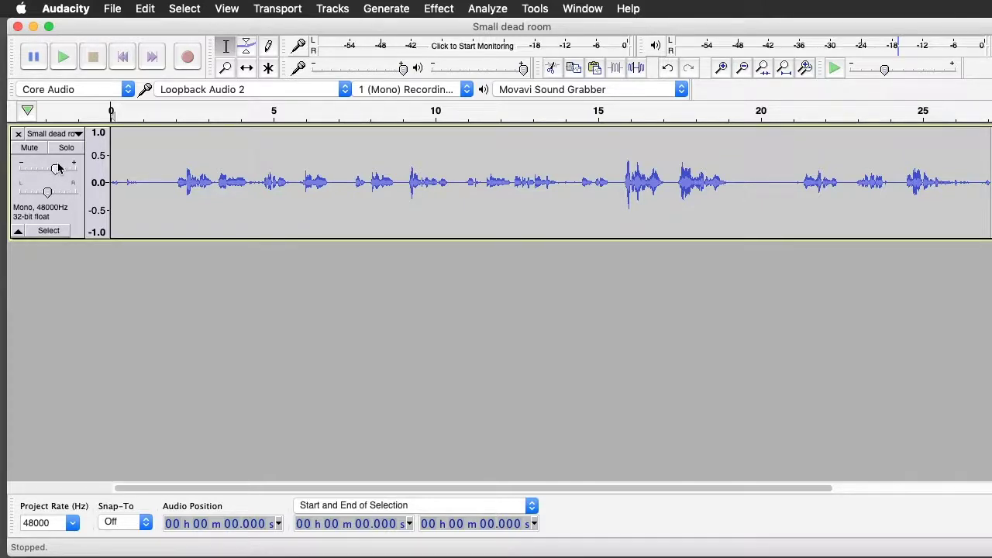
{"action": "left_click", "coordinate": [17, 27]}
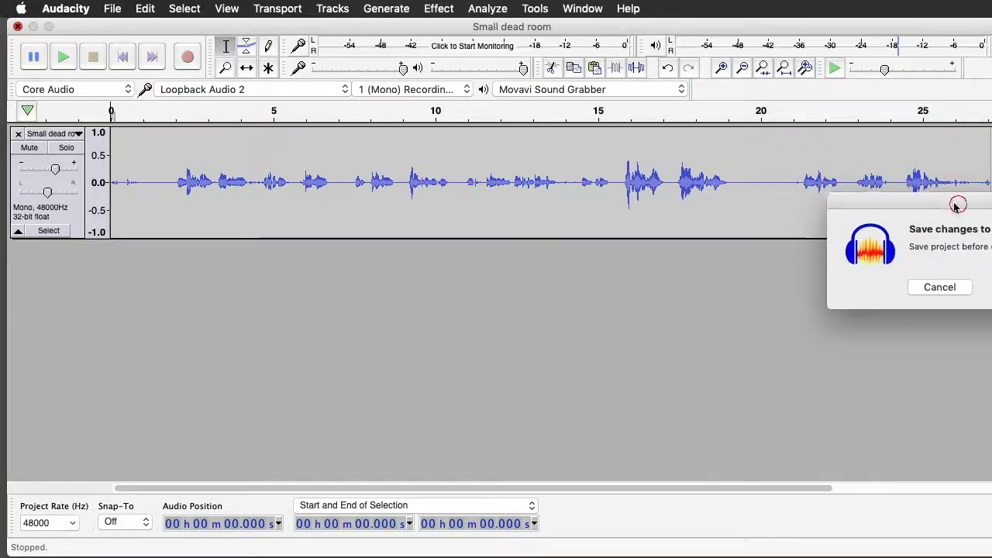
- Discard Small dead room's changes and open Large live room.m4a from Finder
{"action": "left_click", "coordinate": [782, 321]}
{"action": "left_click", "coordinate": [549, 152]}
{"action": "double_click", "coordinate": [550, 153]}
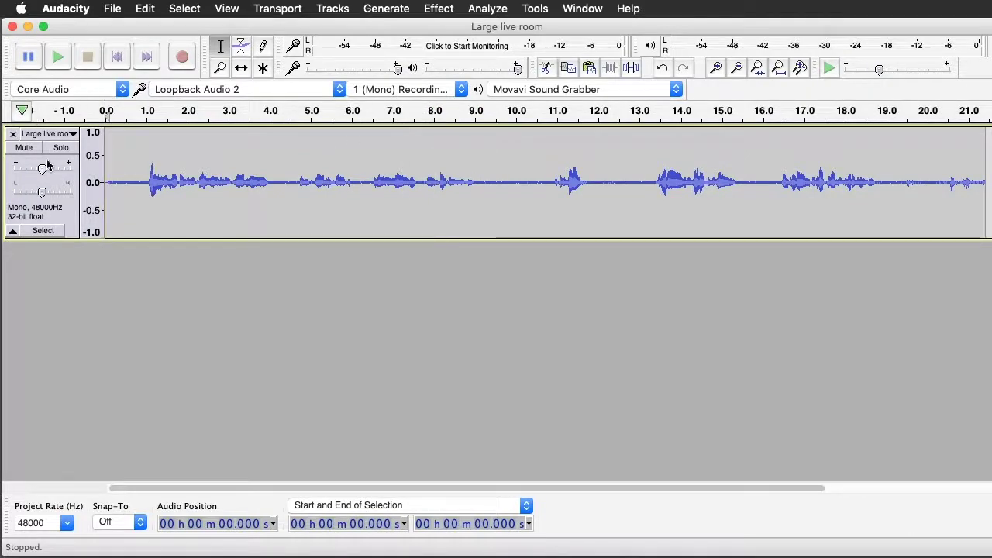
- Play Large live room at +1 dB gain from ~9 s and at 0 dB from ~13 s, then close it
{"action": "left_click_drag", "start_coordinate": [42, 169], "coordinate": [56, 167]}
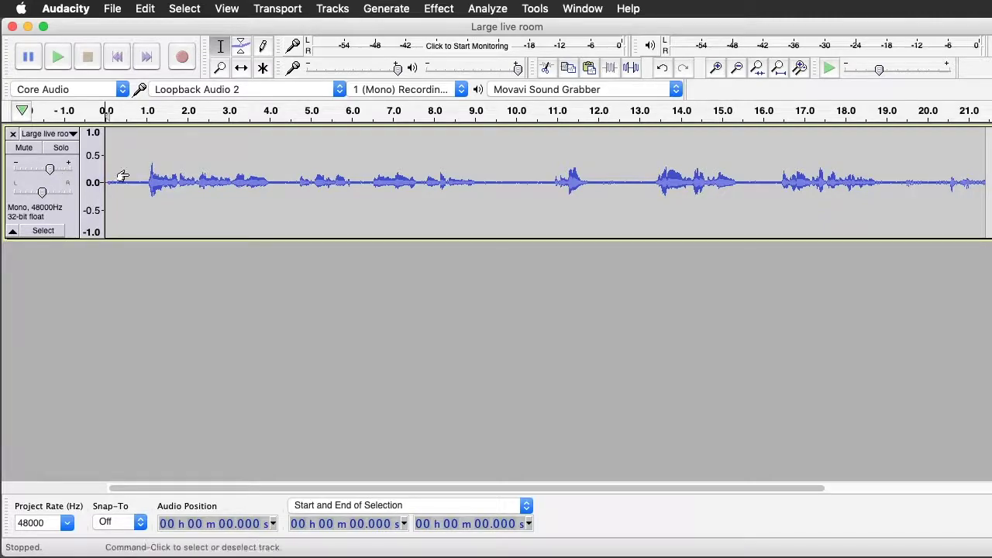
{"action": "left_click", "coordinate": [479, 111]}
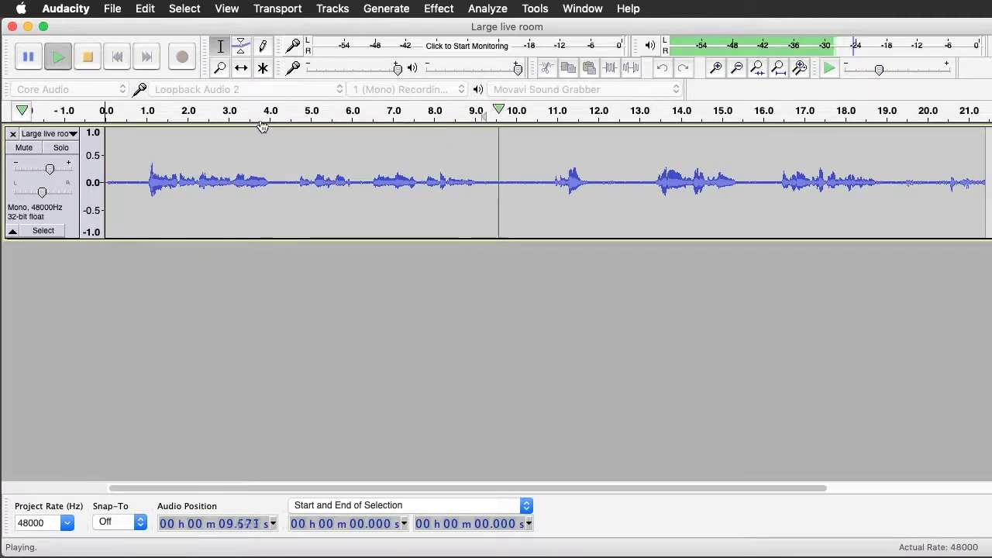
{"action": "left_click", "coordinate": [88, 57]}
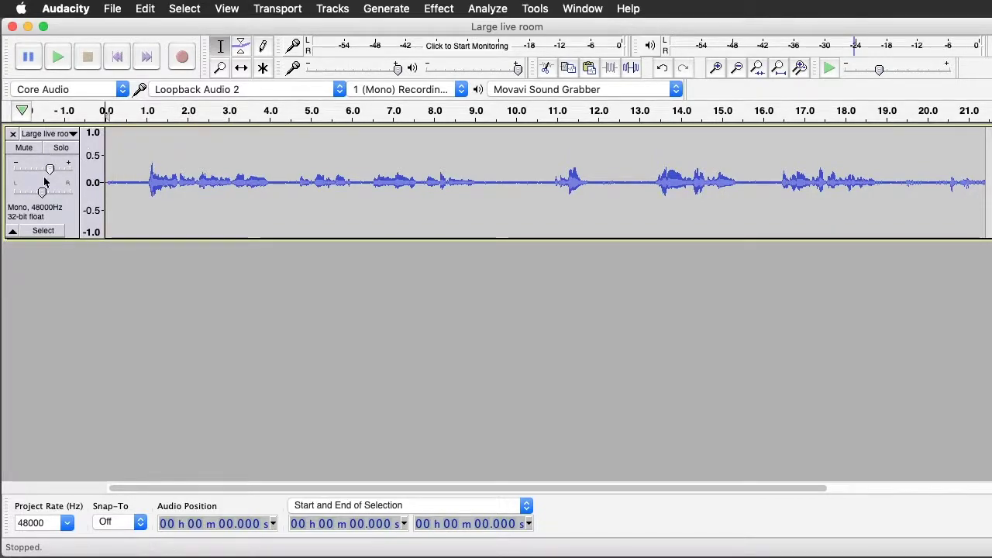
{"action": "left_click_drag", "start_coordinate": [48, 169], "coordinate": [40, 170]}
{"action": "left_click", "coordinate": [648, 110]}
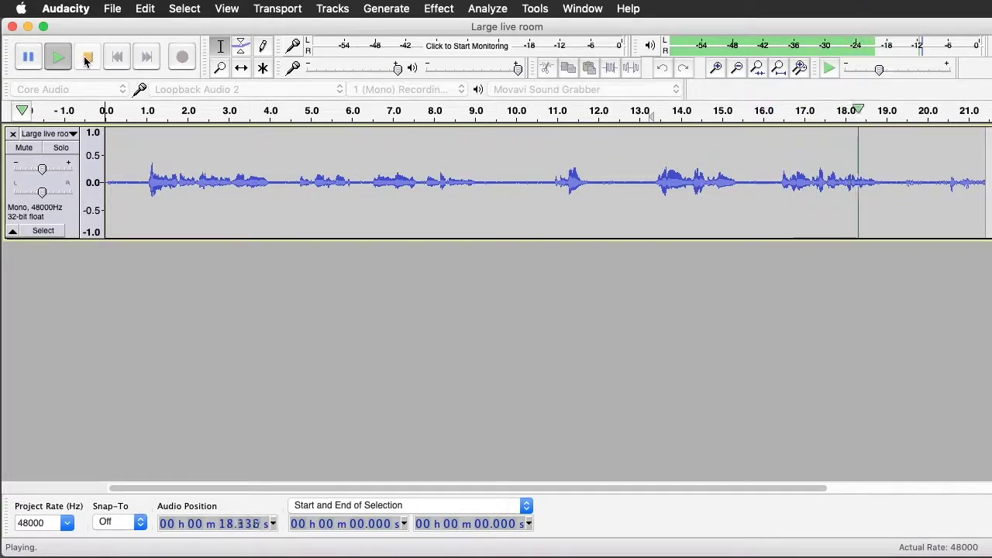
{"action": "left_click", "coordinate": [85, 58]}
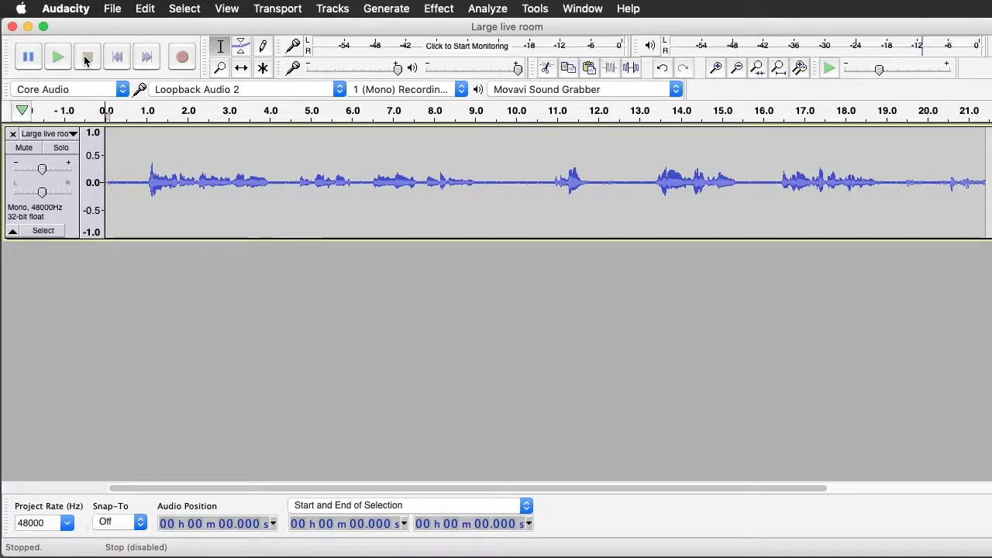
{"action": "left_click", "coordinate": [12, 28]}
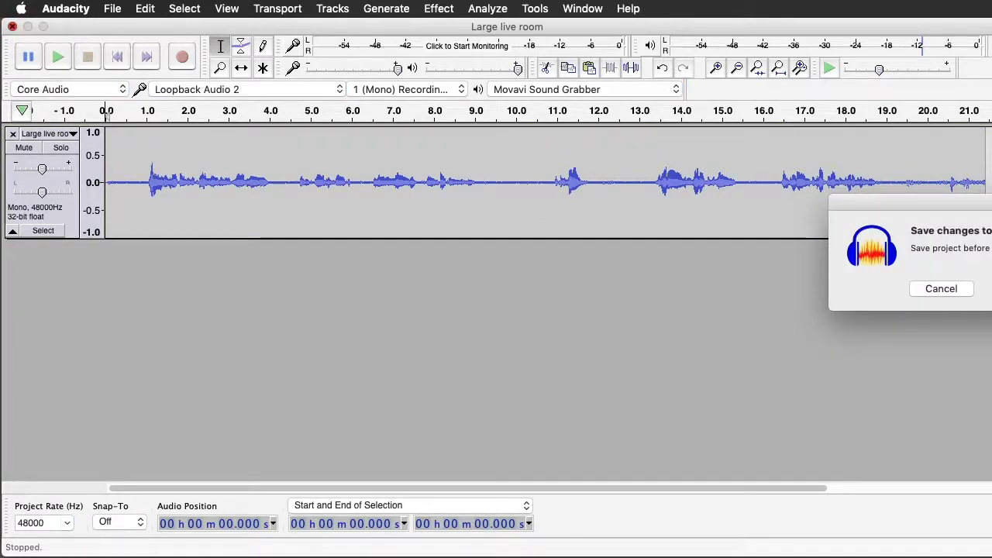
- Close Large live room with Don't Save and reopen Small dead room.m4a from the Audio Files folder
{"action": "key", "text": "super+d"}
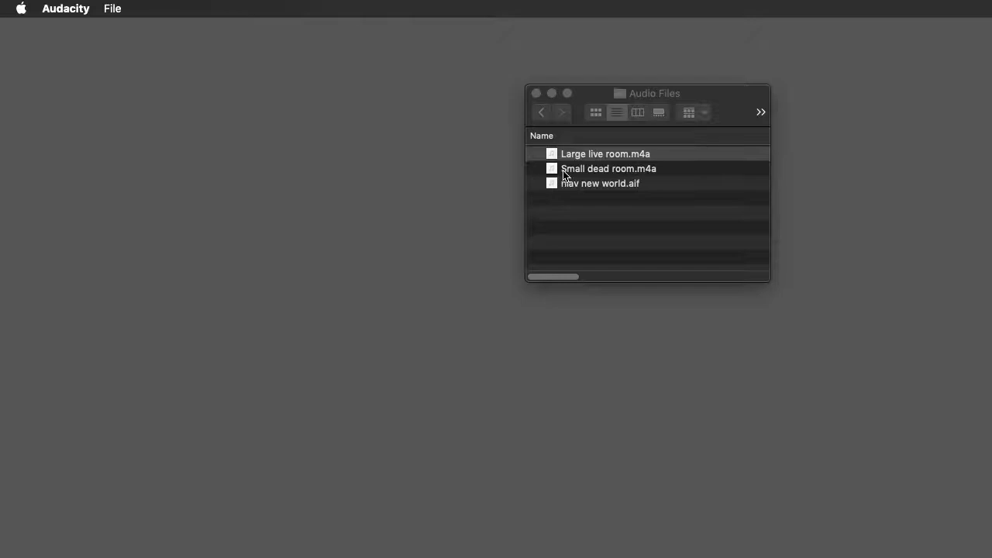
{"action": "left_click", "coordinate": [564, 173]}
{"action": "double_click", "coordinate": [566, 169]}
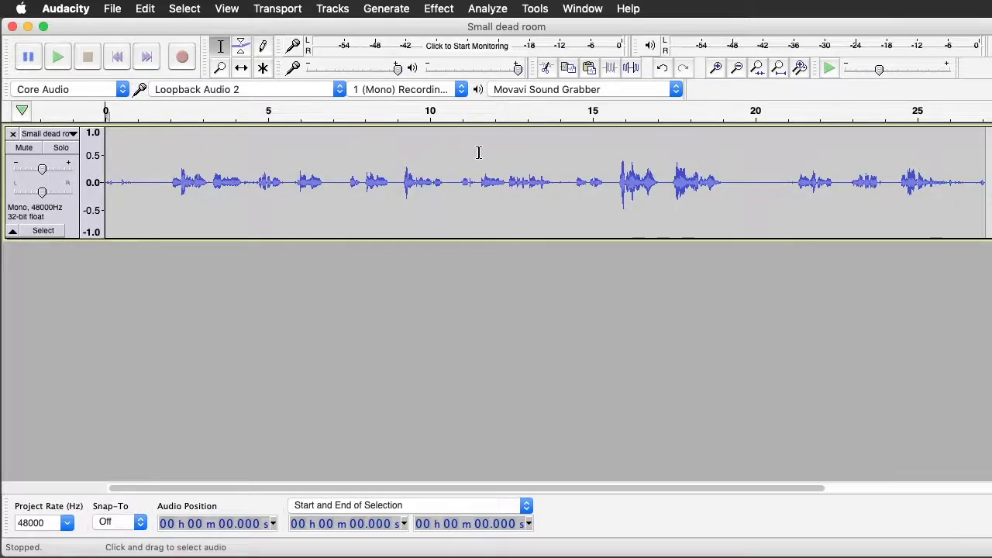
- Select all of the Small dead room audio via Select > All and open the Effect menu
{"action": "left_click", "coordinate": [45, 230]}
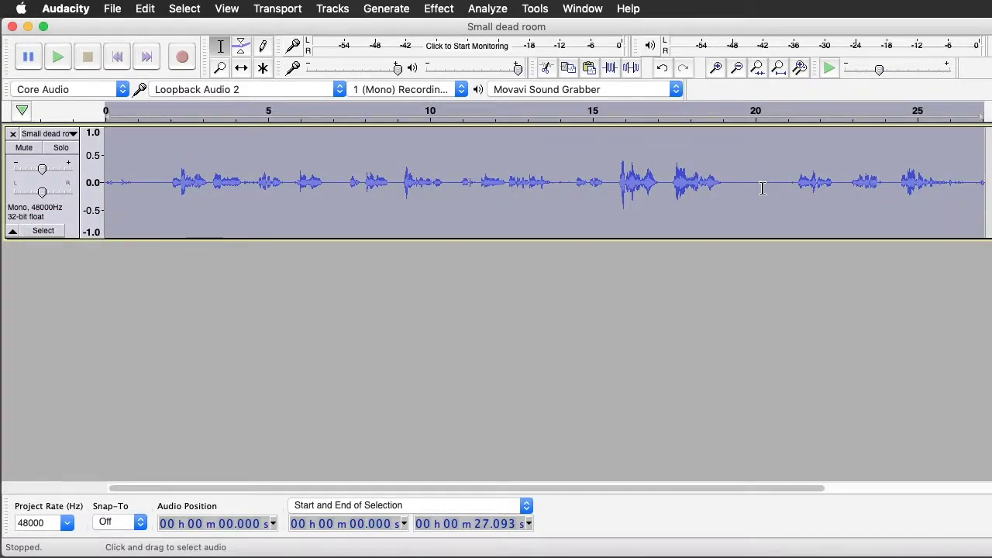
{"action": "left_click", "coordinate": [288, 179]}
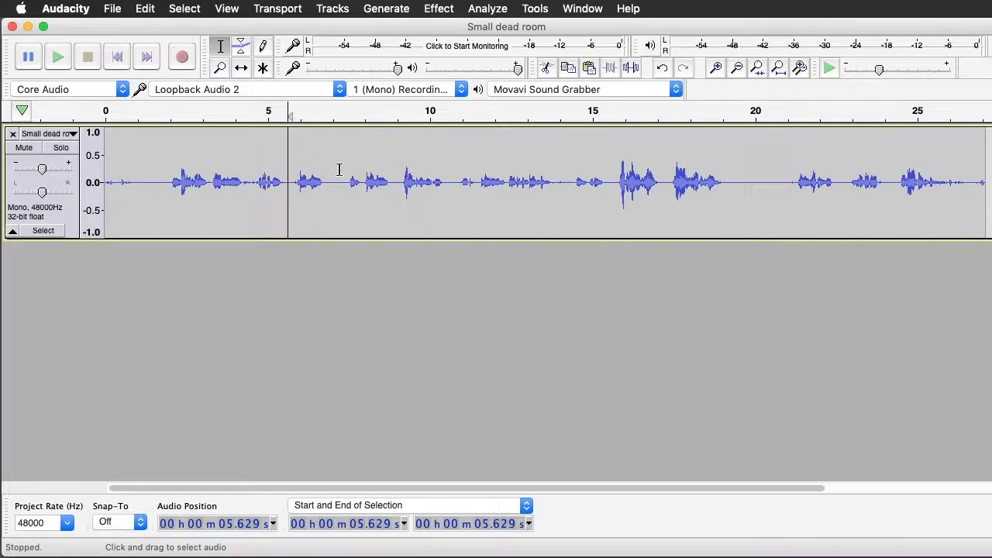
{"action": "key", "text": "super+a"}
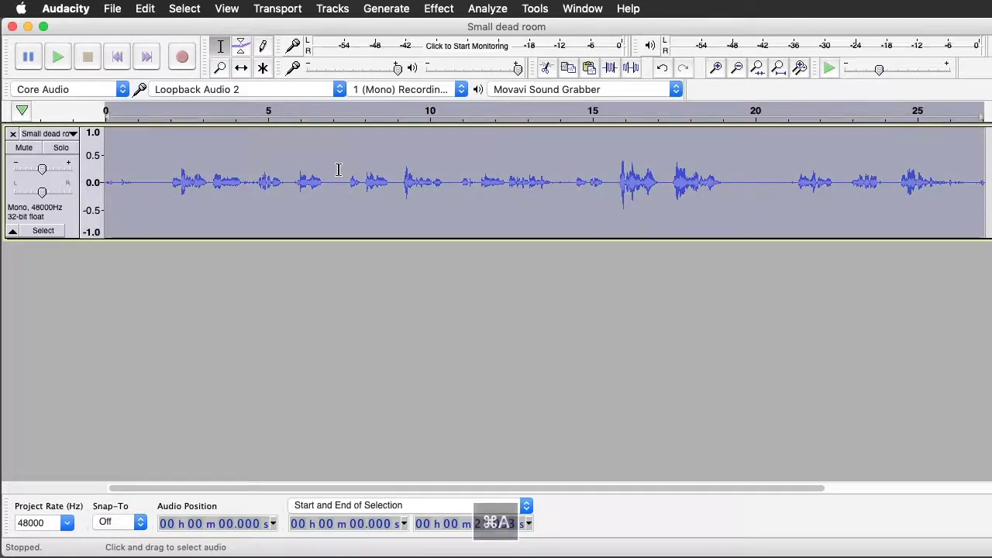
{"action": "left_click", "coordinate": [170, 169]}
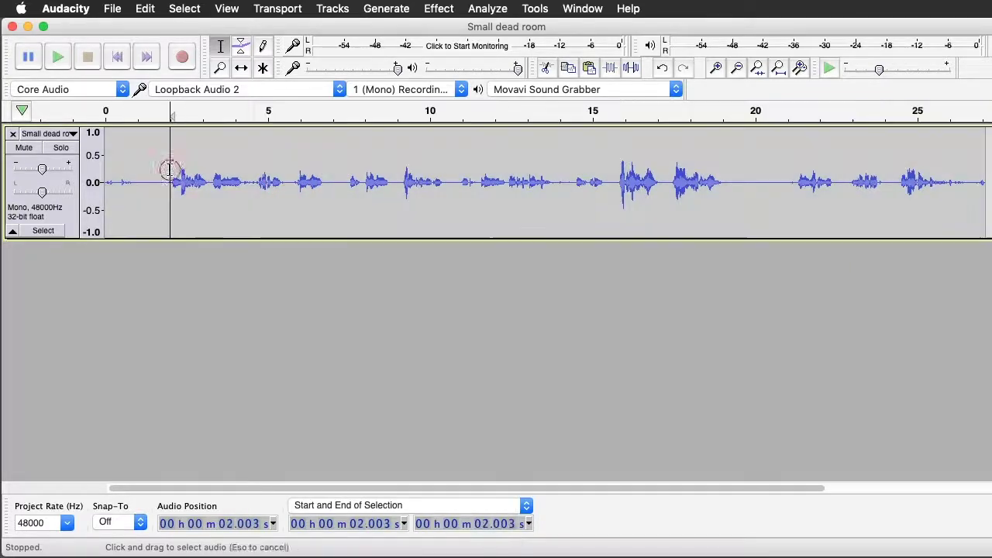
{"action": "left_click", "coordinate": [196, 11]}
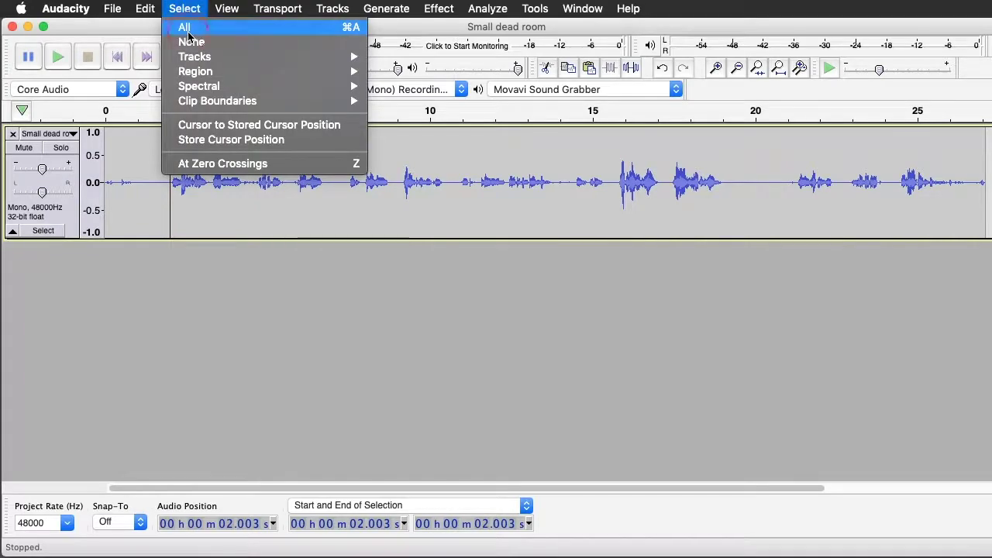
{"action": "left_click", "coordinate": [188, 28]}
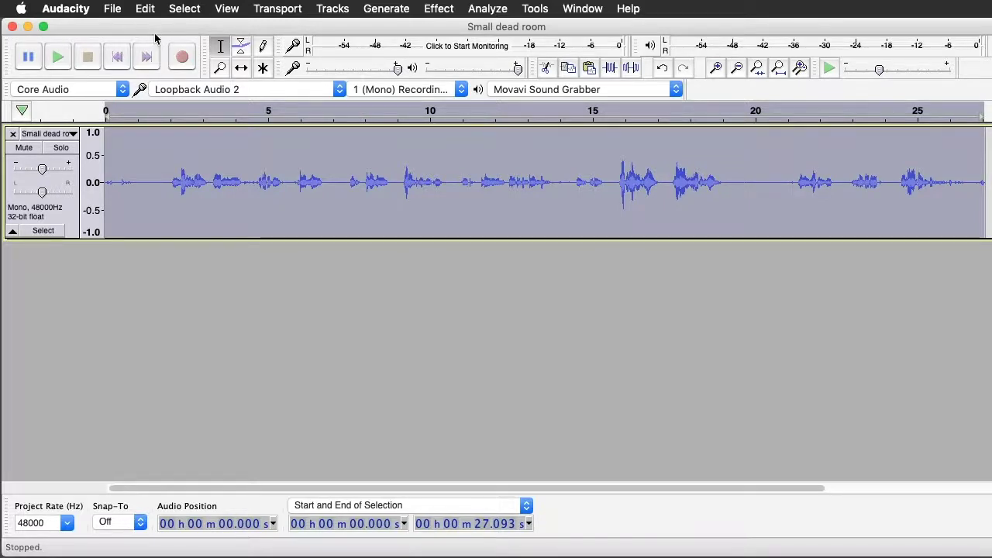
{"action": "left_click", "coordinate": [440, 9]}
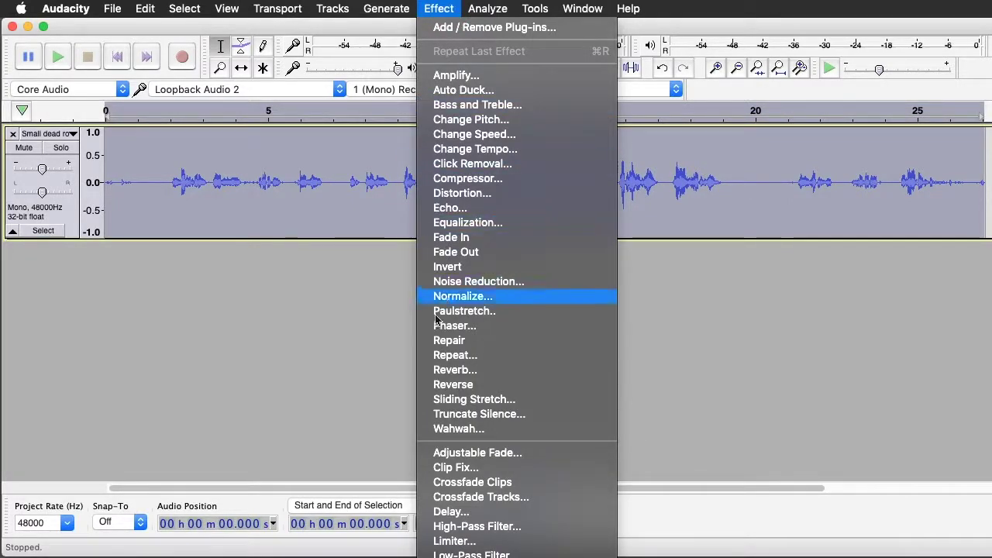
- Apply Reverb with Room Size raised to 86%, after previewing it with and without Wet Only
{"action": "left_click", "coordinate": [454, 372]}
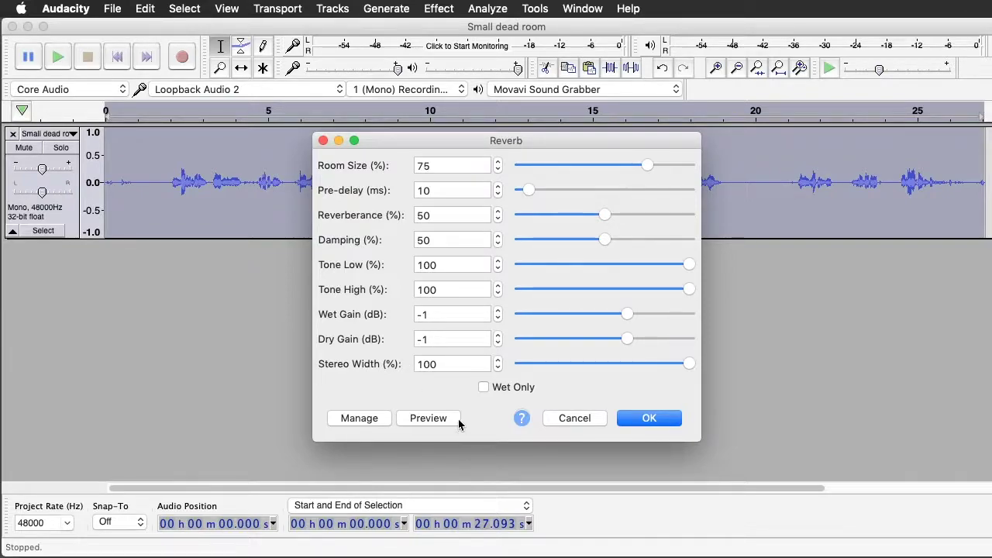
{"action": "left_click", "coordinate": [430, 419]}
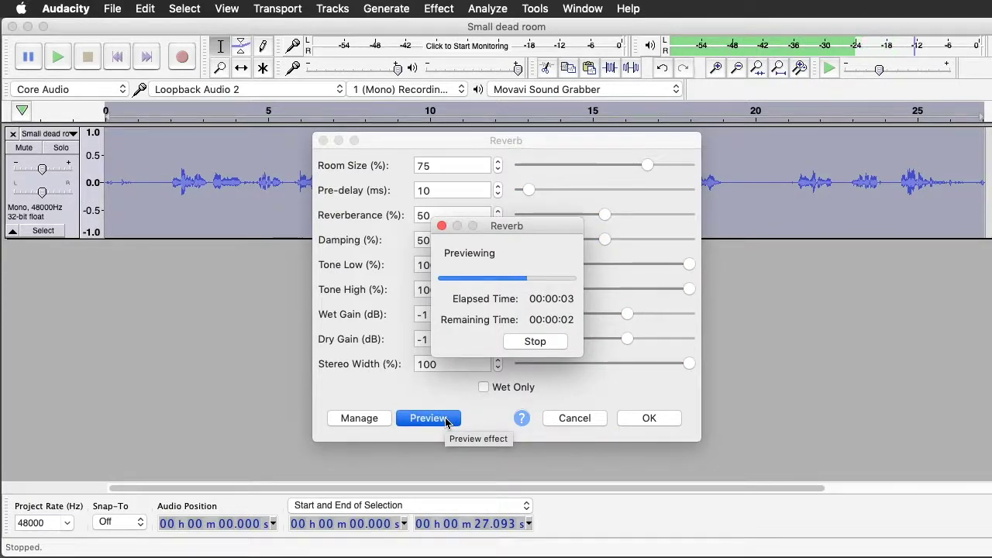
{"action": "left_click", "coordinate": [537, 345]}
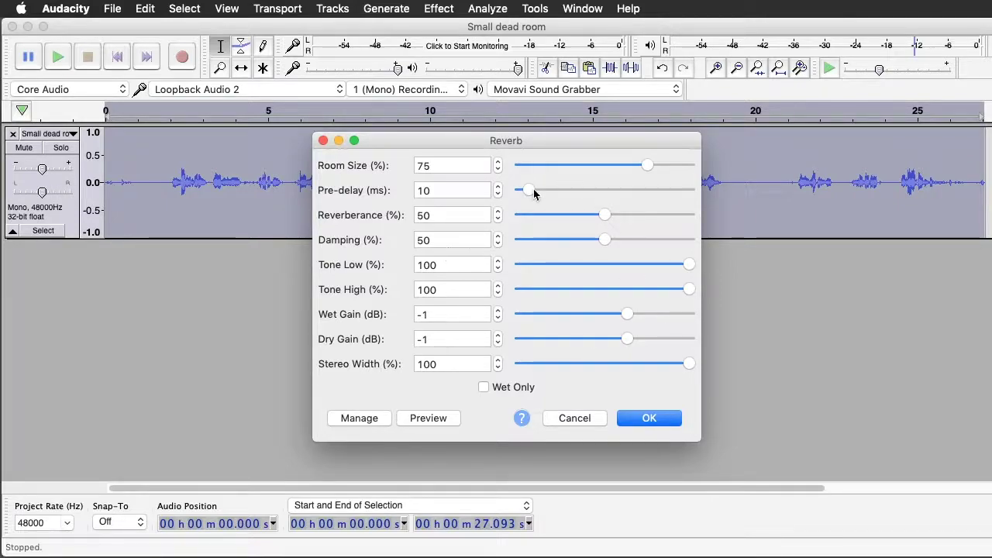
{"action": "left_click", "coordinate": [484, 387]}
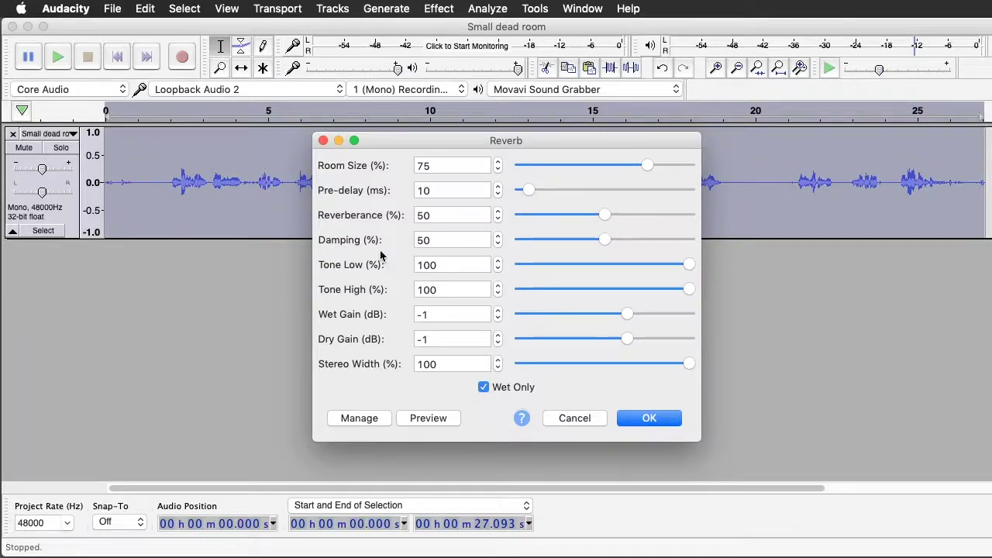
{"action": "left_click", "coordinate": [442, 418]}
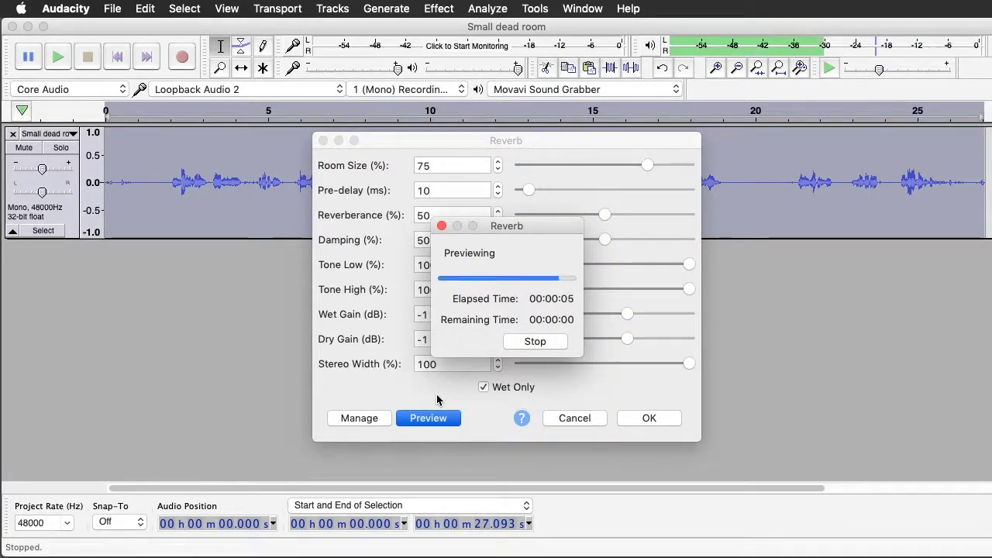
{"action": "left_click", "coordinate": [484, 387]}
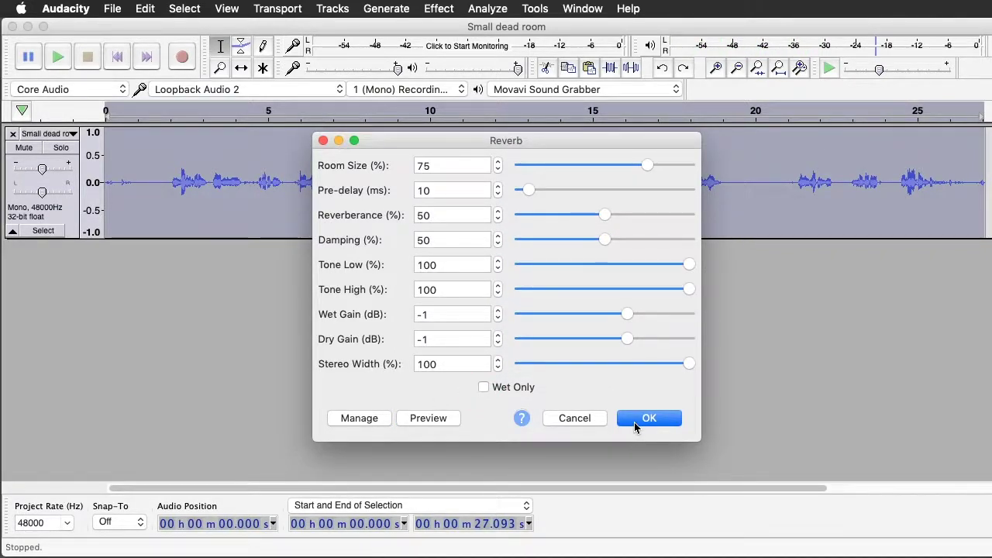
{"action": "left_click_drag", "start_coordinate": [647, 165], "coordinate": [666, 165]}
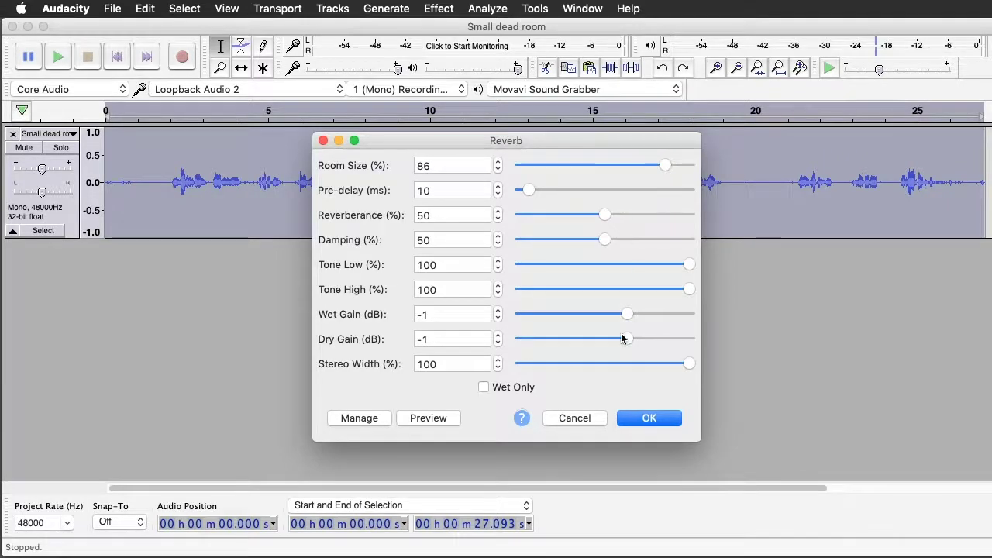
{"action": "left_click", "coordinate": [429, 420]}
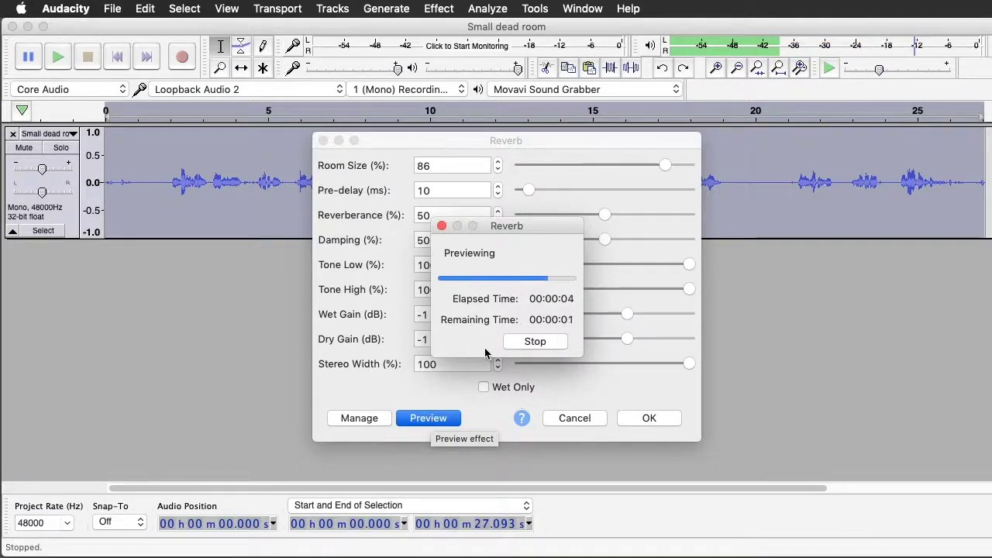
{"action": "left_click", "coordinate": [658, 419]}
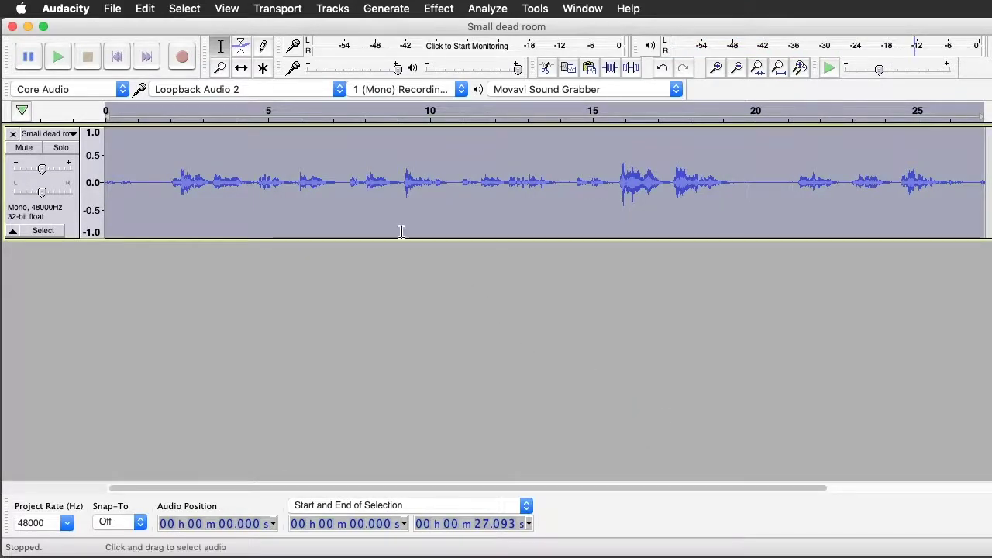
- Listen to the reverberated track from near the start and from around 15.6 seconds
{"action": "left_click", "coordinate": [144, 114]}
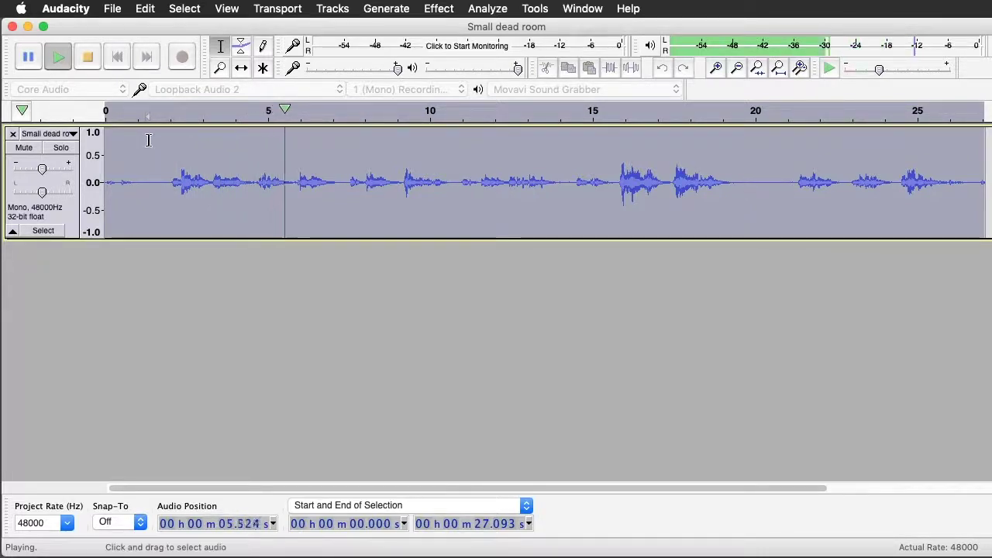
{"action": "left_click", "coordinate": [89, 60]}
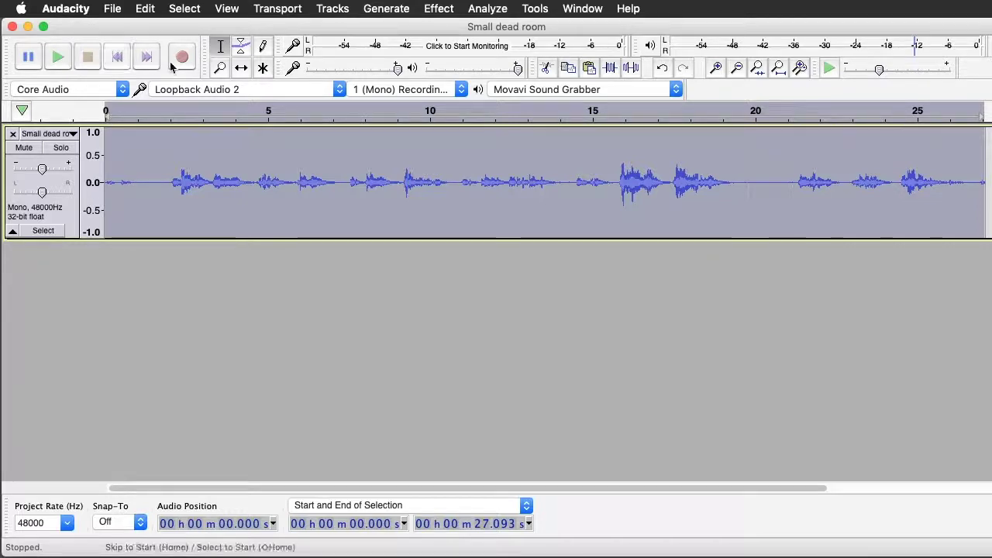
{"action": "left_click", "coordinate": [612, 113]}
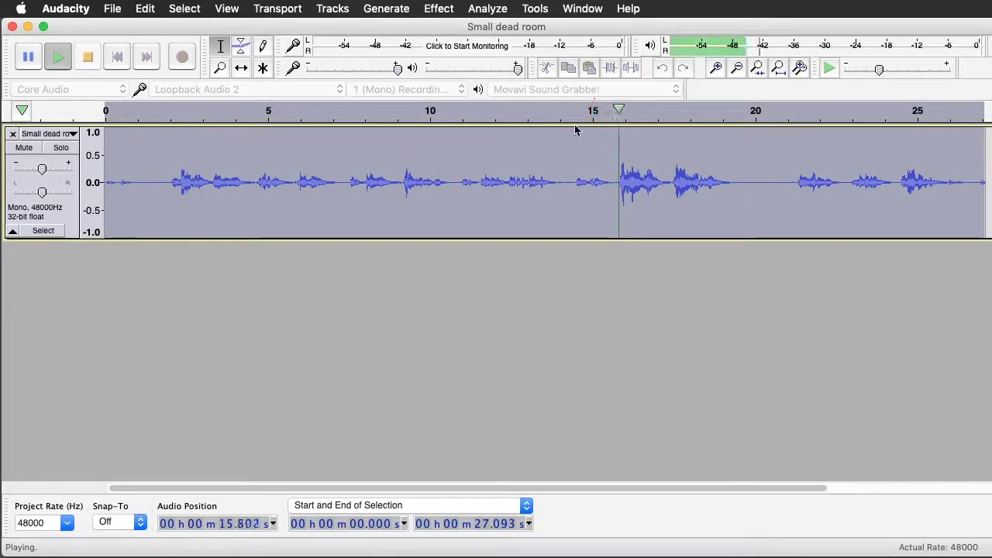
{"action": "left_click", "coordinate": [90, 57]}
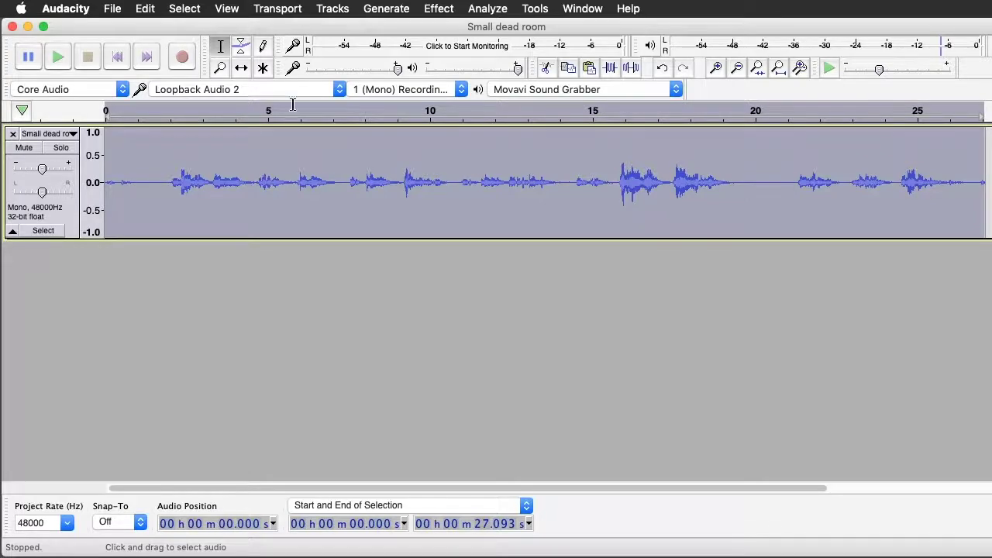
- Undo the Reverb effect from the Edit menu
{"action": "left_click", "coordinate": [112, 9]}
{"action": "mouse_move", "coordinate": [145, 8]}
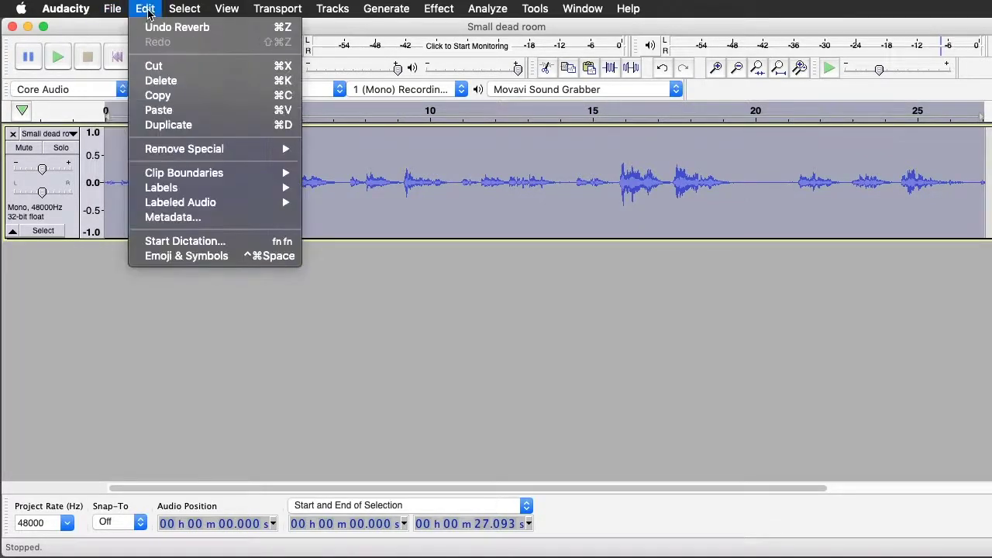
{"action": "left_click", "coordinate": [154, 29]}
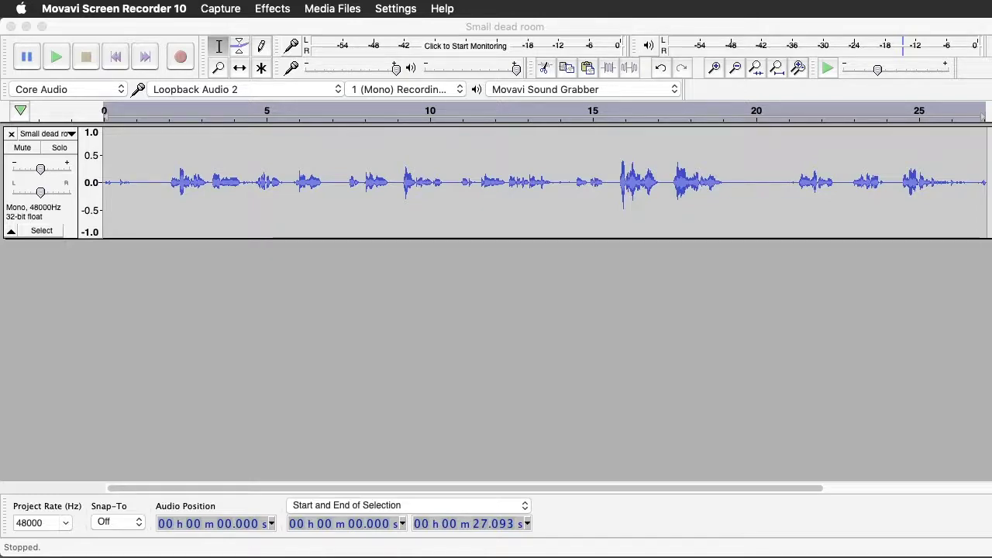
- Zoom into the burst near 16 s, then select and play 15.79–16.95 seconds
{"action": "left_click", "coordinate": [218, 67]}
{"action": "left_click_drag", "start_coordinate": [615, 178], "coordinate": [657, 187]}
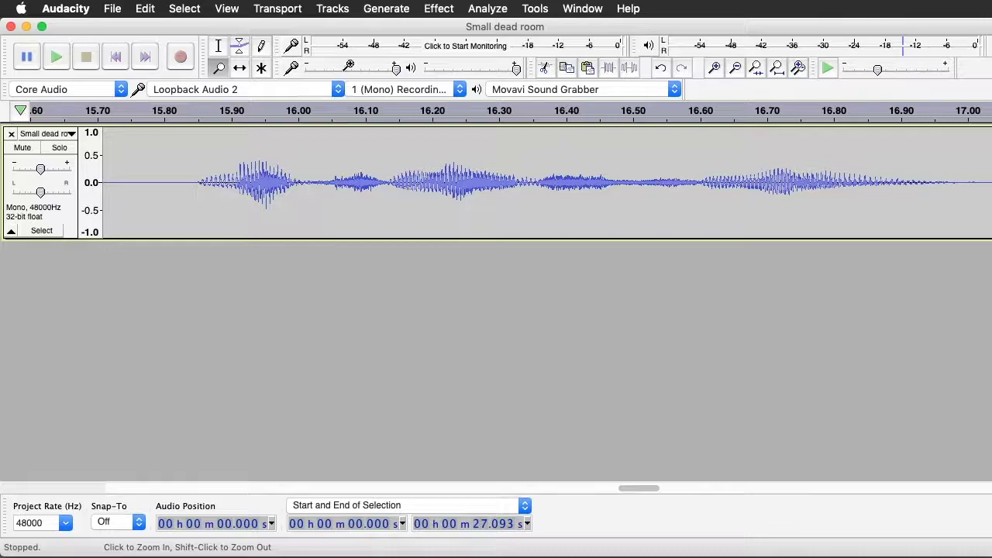
{"action": "key", "text": "F1"}
{"action": "left_click_drag", "start_coordinate": [157, 160], "coordinate": [955, 168]}
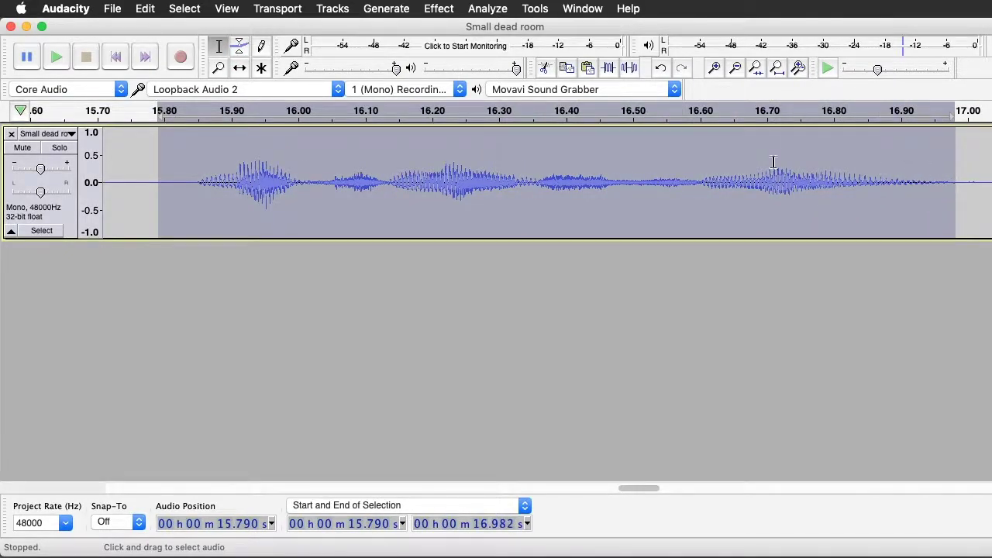
{"action": "left_click", "coordinate": [51, 58]}
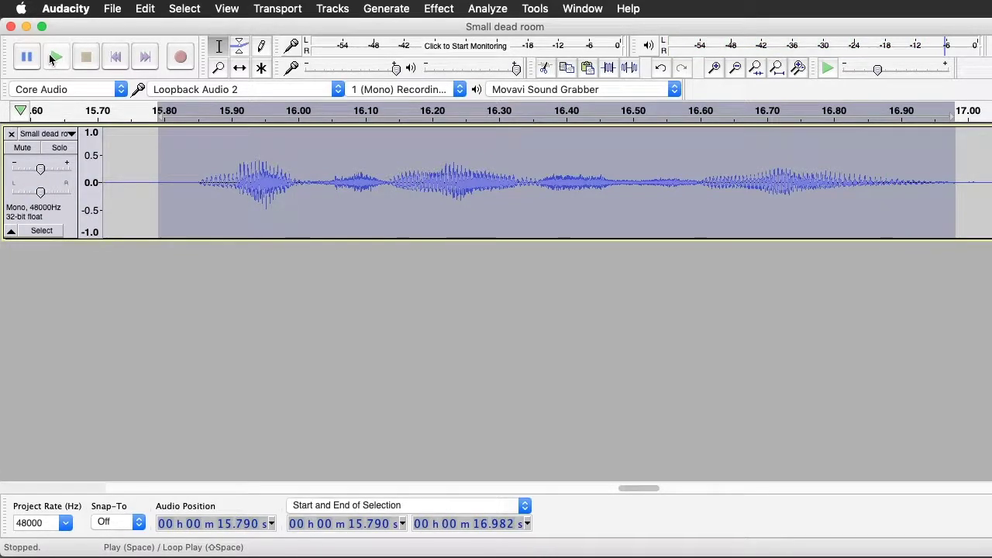
- Narrow the selection to 15.83–16.13 s, play it, zoom further and make the track taller
{"action": "left_click", "coordinate": [217, 68]}
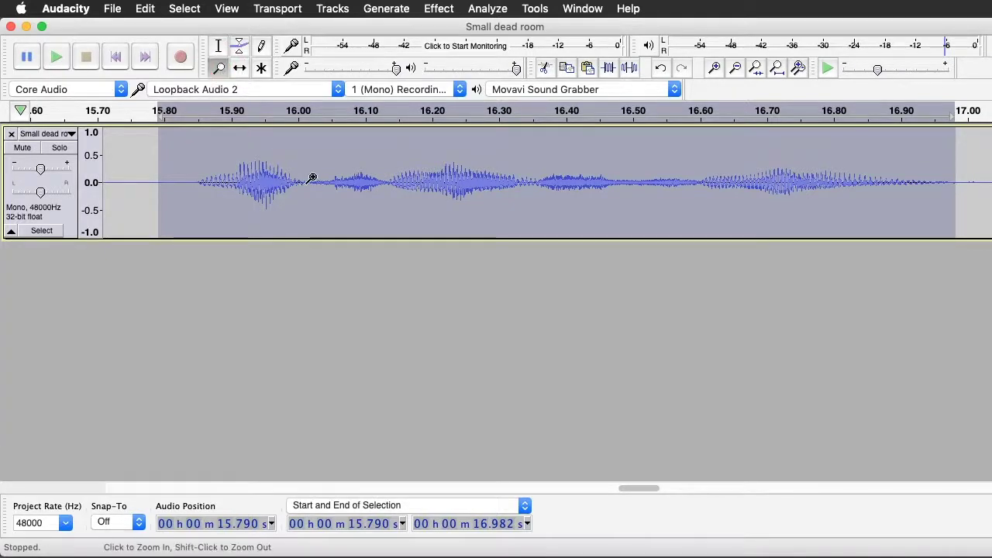
{"action": "left_click", "coordinate": [312, 177]}
{"action": "key", "text": "F1"}
{"action": "left_click_drag", "start_coordinate": [775, 178], "coordinate": [457, 171]}
{"action": "left_click", "coordinate": [56, 57]}
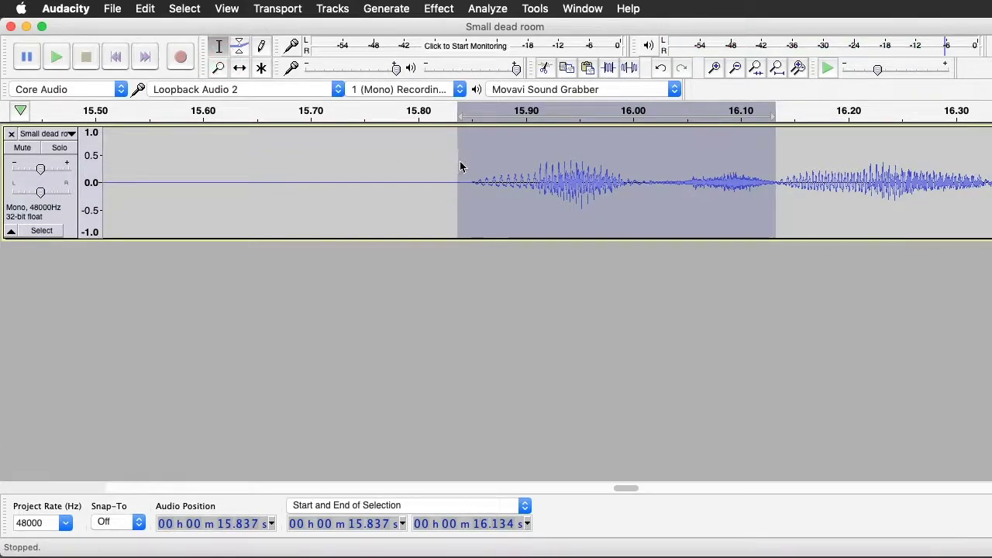
{"action": "key", "text": "F4"}
{"action": "left_click_drag", "start_coordinate": [454, 150], "coordinate": [773, 217]}
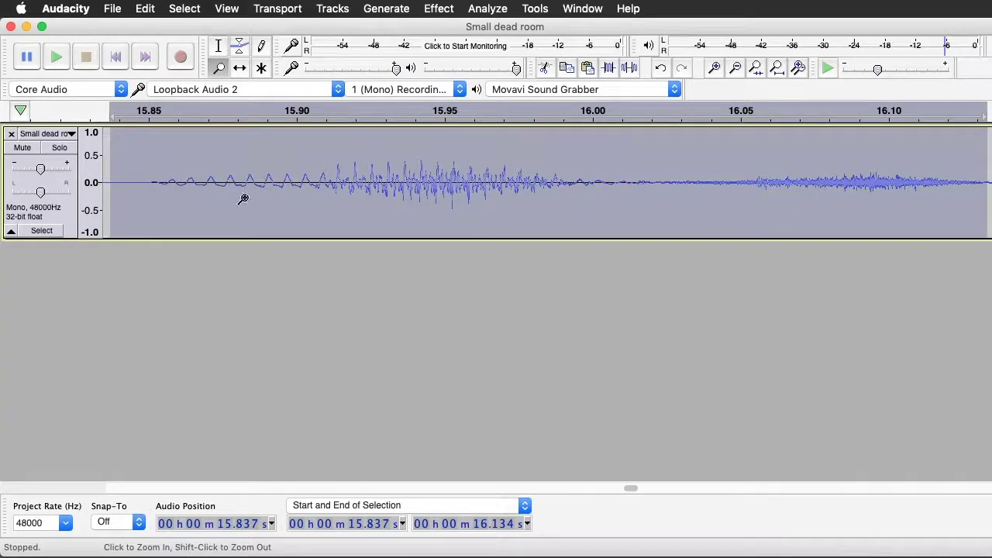
{"action": "left_click_drag", "start_coordinate": [78, 238], "coordinate": [73, 276]}
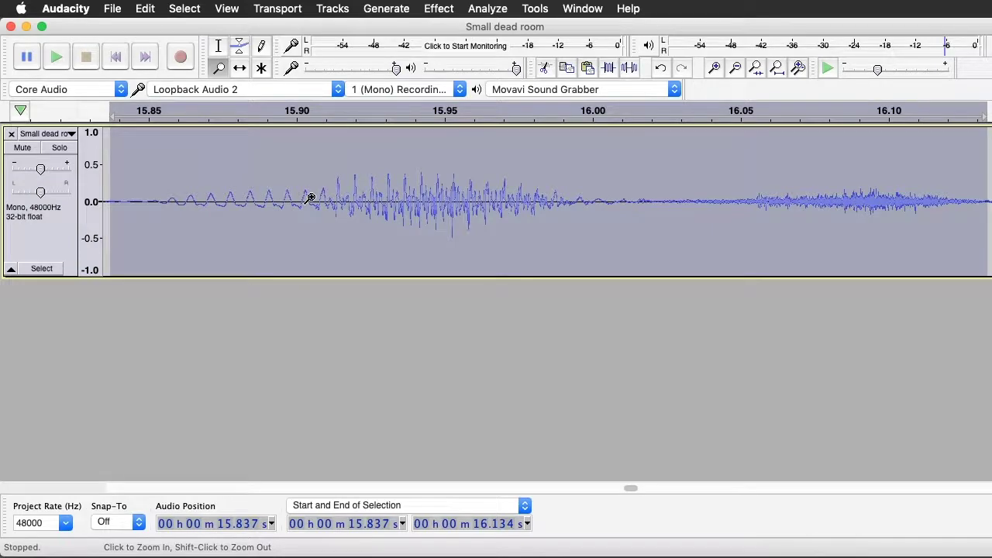
- Drag-zoom into the burst onset between about 15.87 and 15.90 seconds
{"action": "left_click_drag", "start_coordinate": [215, 173], "coordinate": [272, 210]}
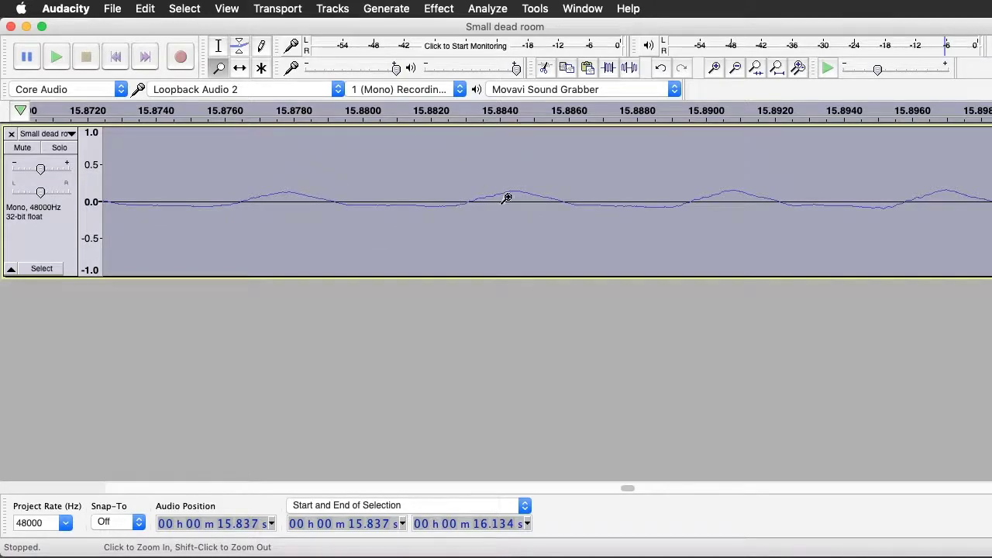
- Zoom in once on the waveform, then zoom out four steps to see more of the burst
{"action": "left_click", "coordinate": [563, 199]}
{"action": "left_click", "coordinate": [736, 69]}
{"action": "left_click", "coordinate": [736, 69]}
{"action": "left_click", "coordinate": [736, 69]}
{"action": "left_click", "coordinate": [737, 69]}
{"action": "left_click", "coordinate": [737, 69]}
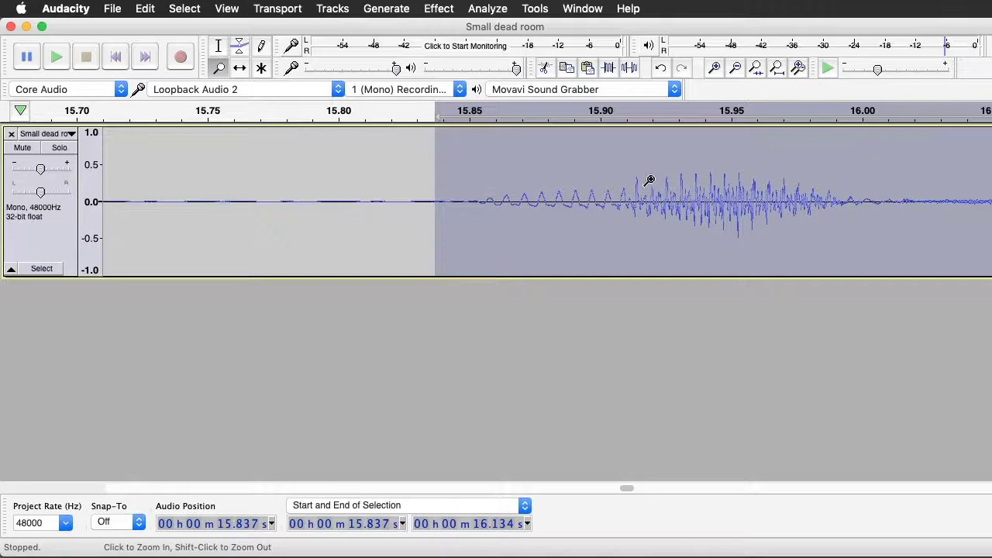
- Drag-zoom to individual samples near 15.925 s, then widen back to about 15.85–16.10 s
{"action": "left_click_drag", "start_coordinate": [649, 180], "coordinate": [681, 200]}
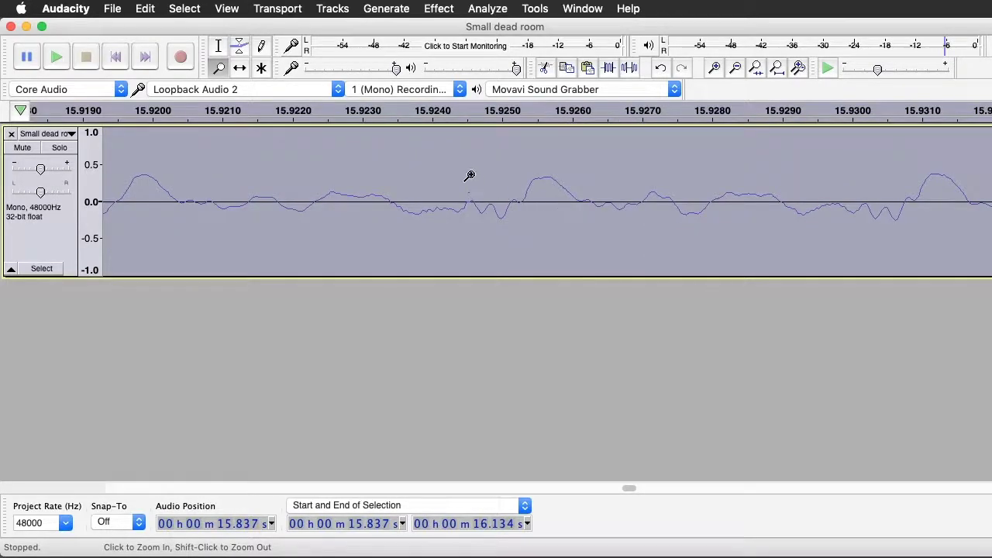
{"action": "left_click_drag", "start_coordinate": [469, 175], "coordinate": [617, 215]}
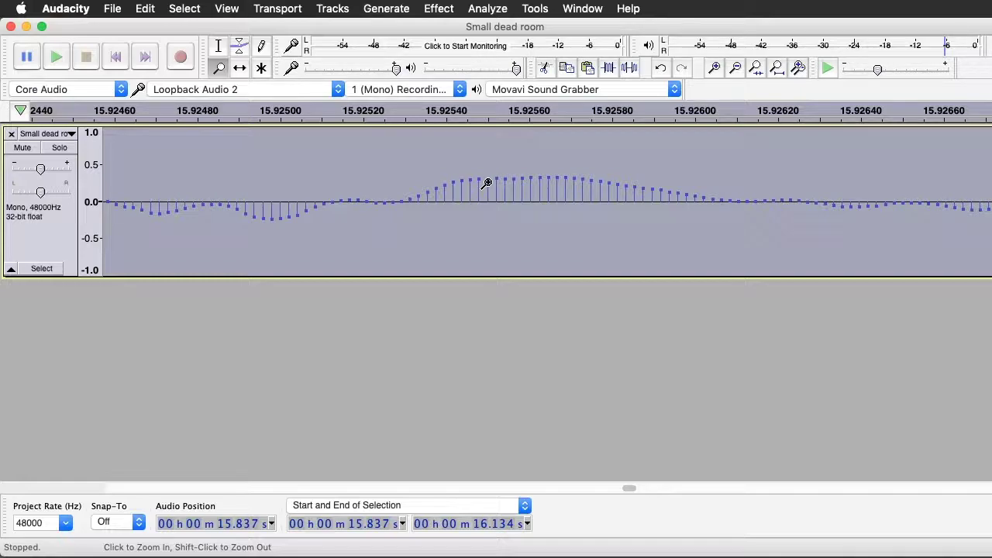
{"action": "key", "text": "F1"}
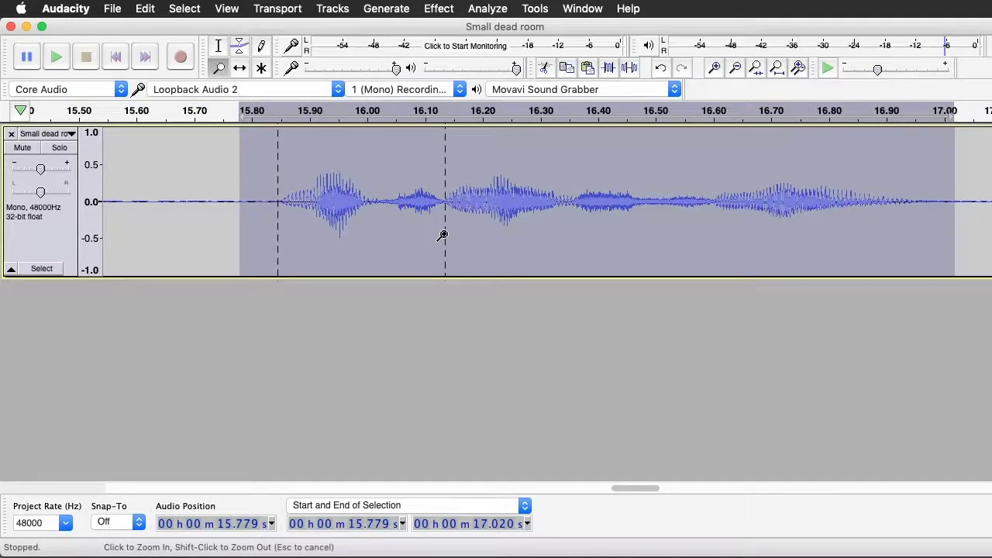
{"action": "left_click", "coordinate": [443, 235]}
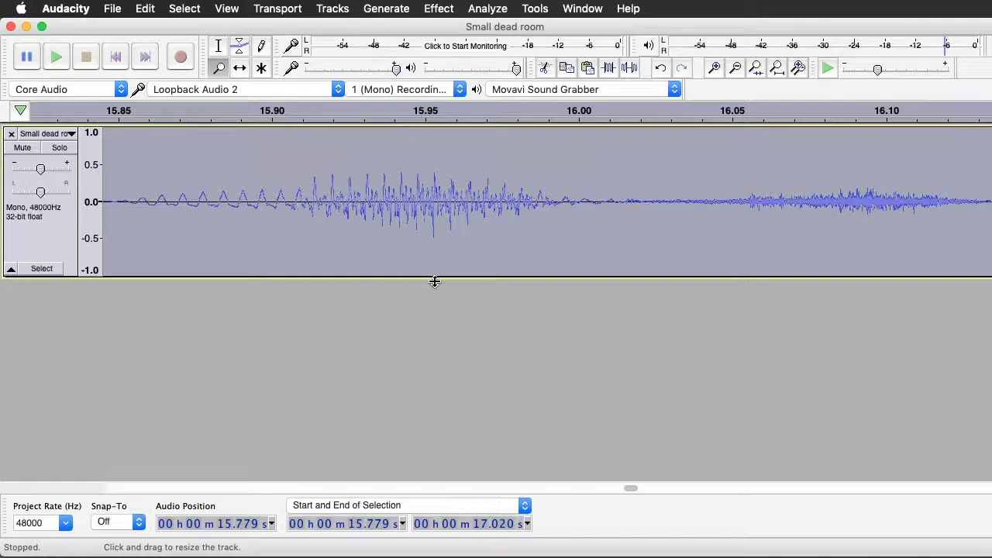
- Select the entire Small dead room track and apply Normalize at −1.0 dB peak, removing DC offset
{"action": "left_click", "coordinate": [778, 68]}
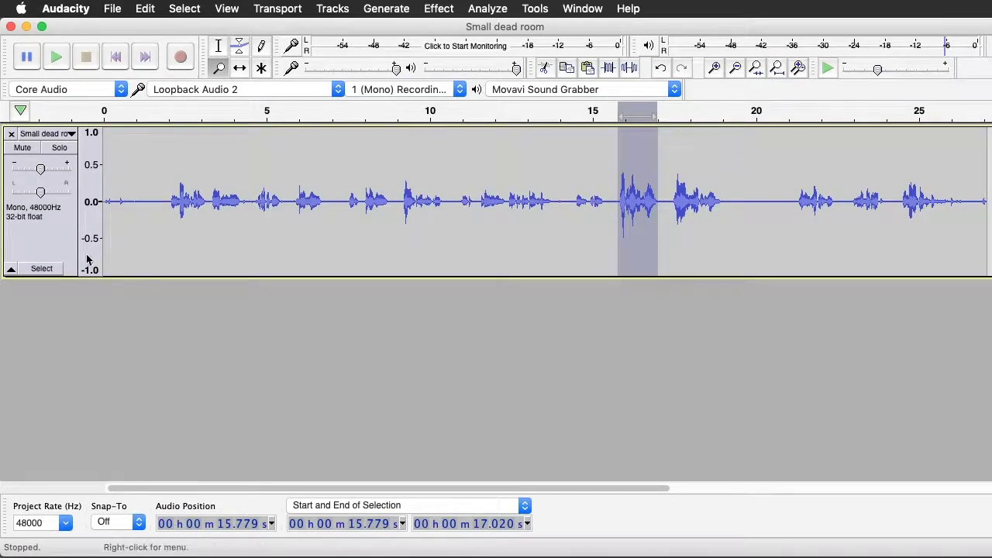
{"action": "left_click", "coordinate": [43, 269]}
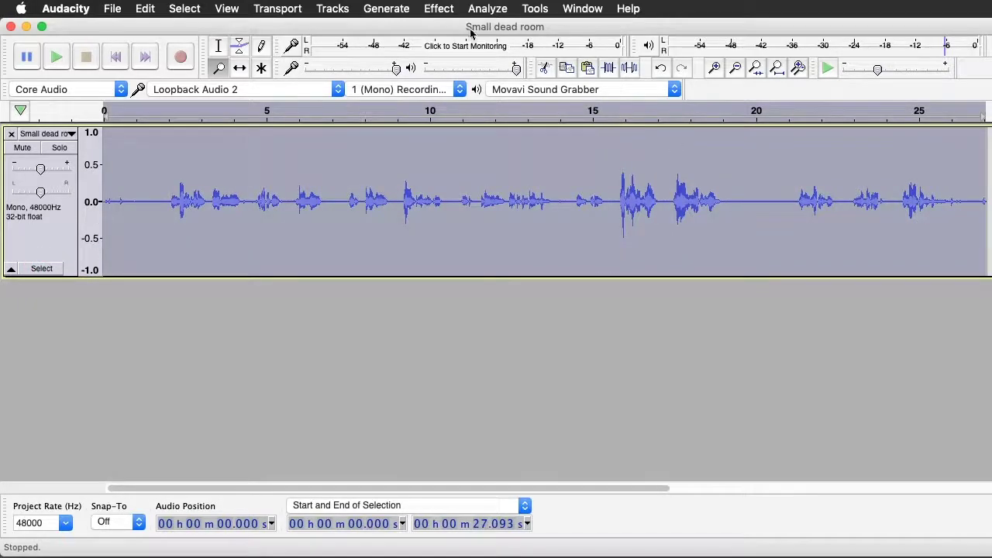
{"action": "left_click", "coordinate": [446, 11]}
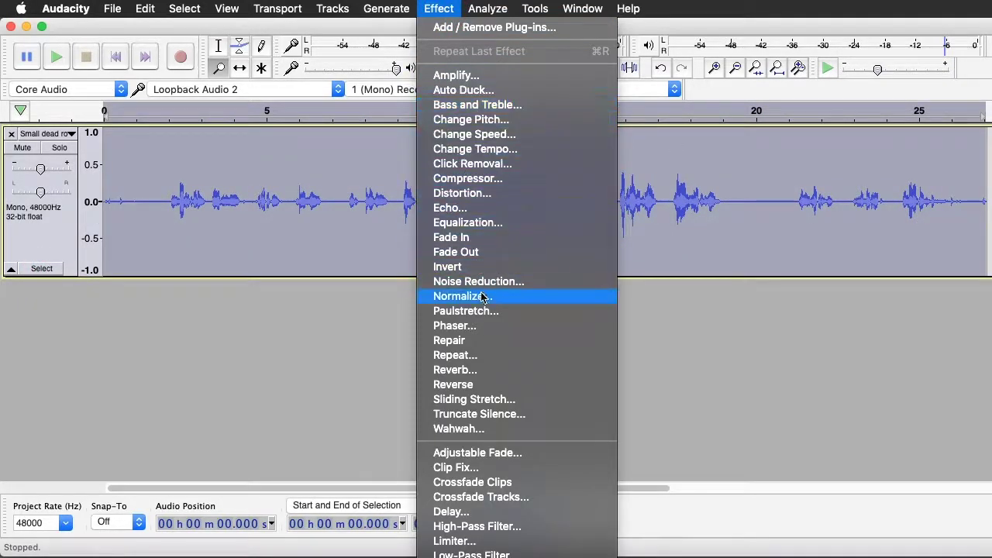
{"action": "left_click", "coordinate": [469, 296]}
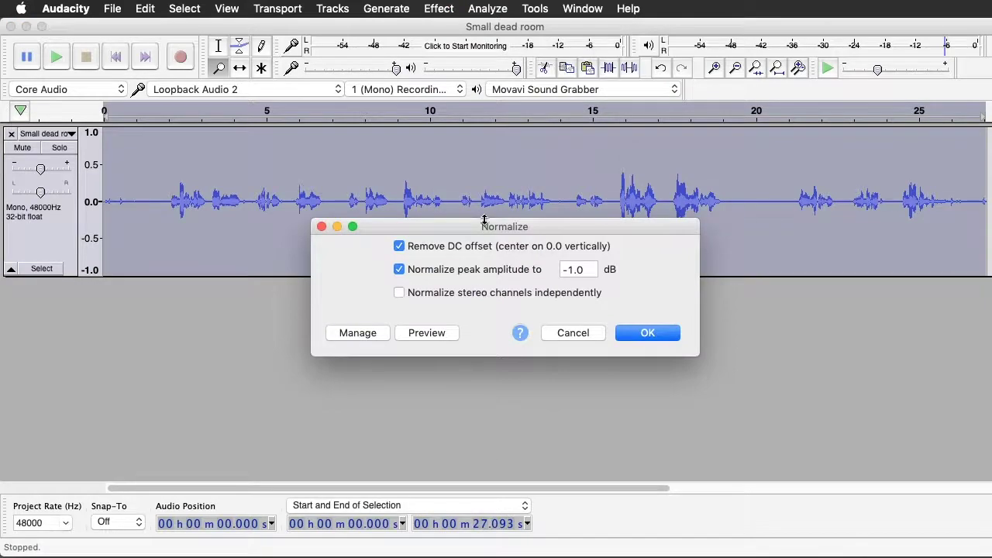
{"action": "left_click_drag", "start_coordinate": [589, 184], "coordinate": [495, 161]}
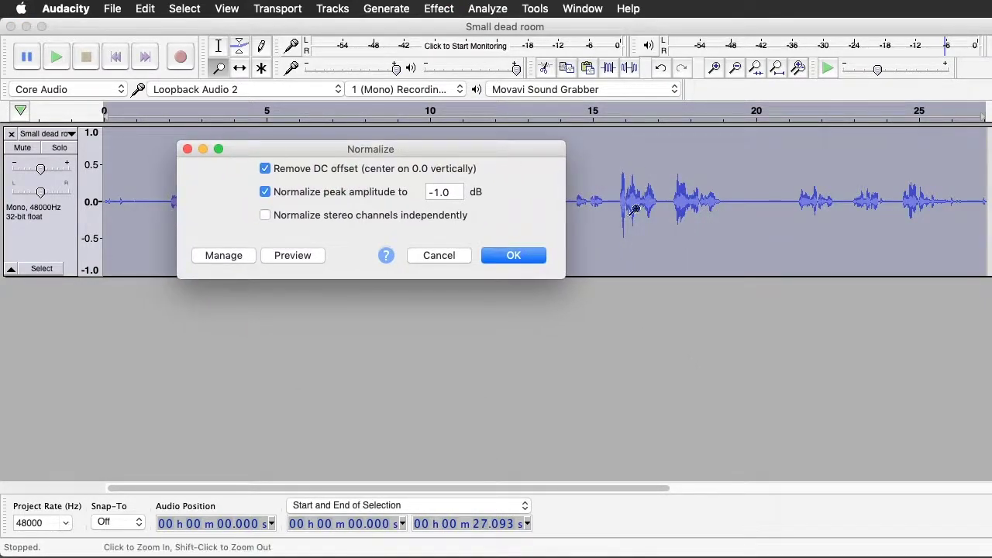
{"action": "left_click", "coordinate": [516, 259]}
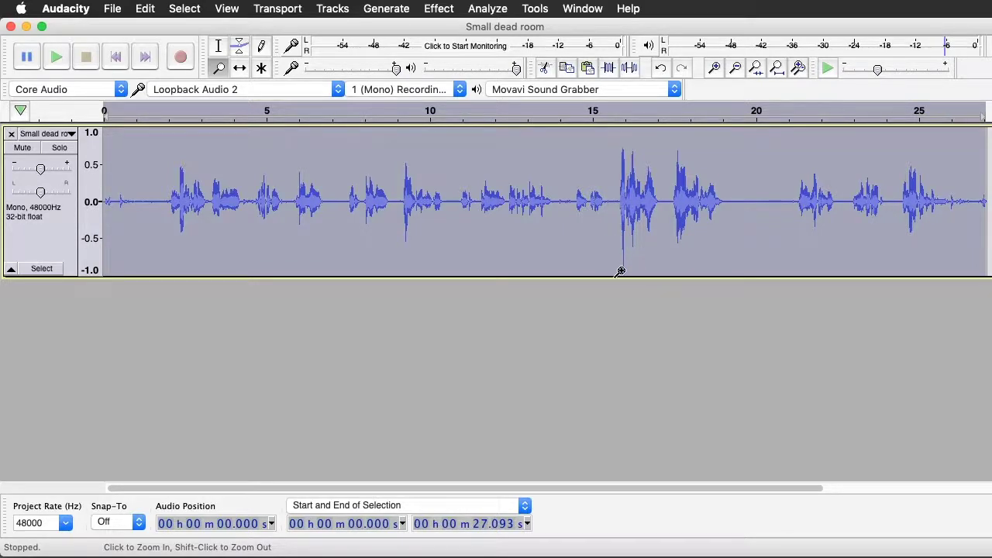
{"action": "left_click_drag", "start_coordinate": [617, 254], "coordinate": [643, 264]}
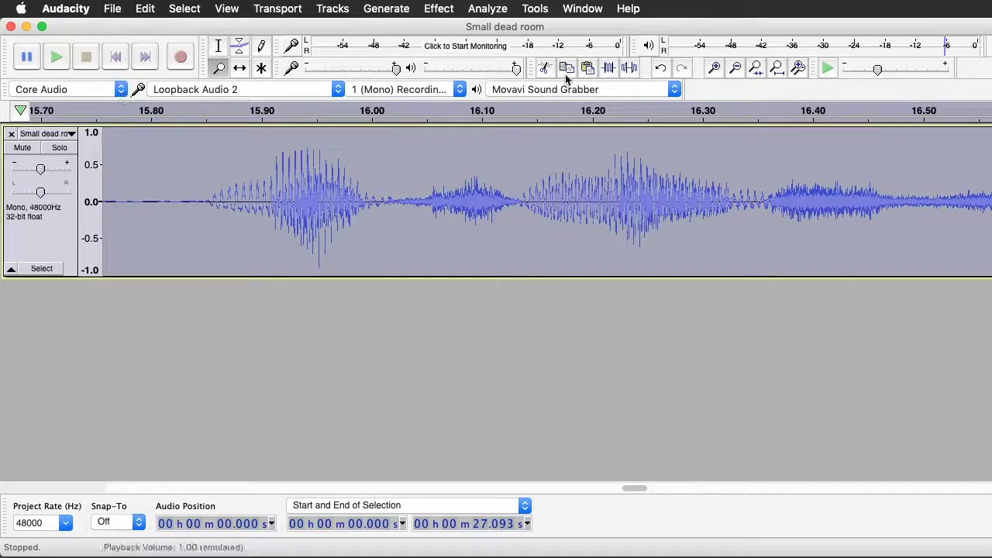
- Fit the project to the window, then play the normalized Small dead room track and stop
{"action": "left_click", "coordinate": [777, 68]}
{"action": "left_click", "coordinate": [59, 57]}
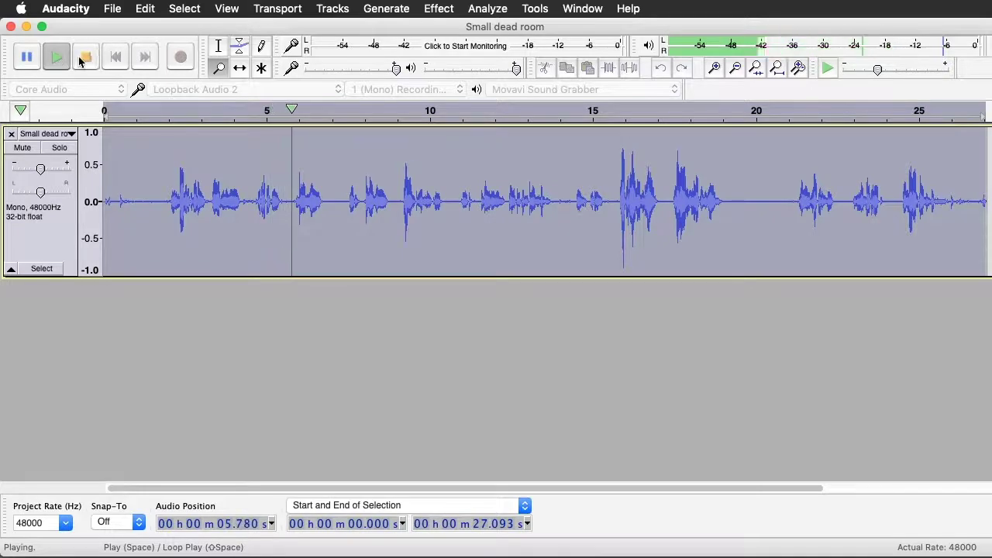
{"action": "left_click", "coordinate": [86, 61]}
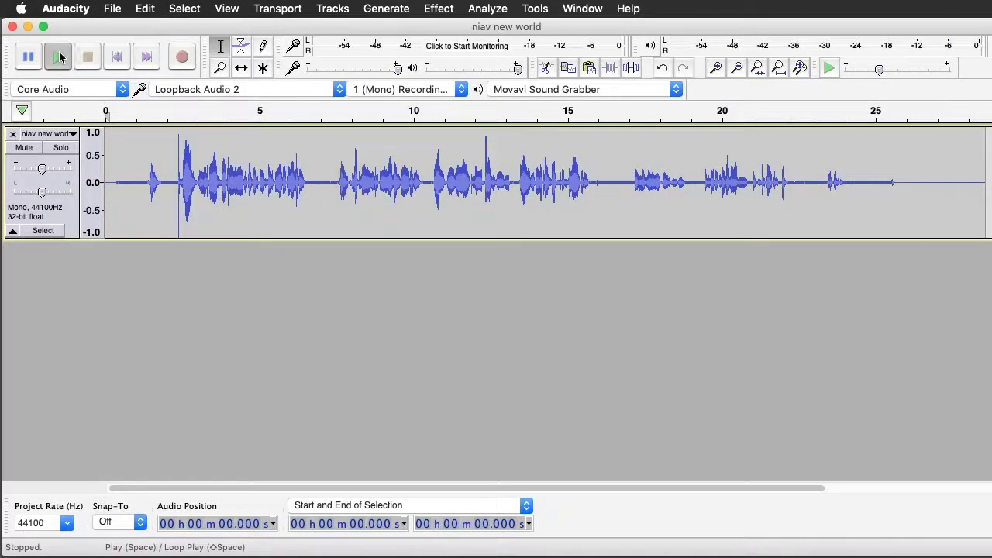
- Play and stop niav new world, then apply Normalize at −1.0 dB to the whole track
{"action": "left_click", "coordinate": [60, 57]}
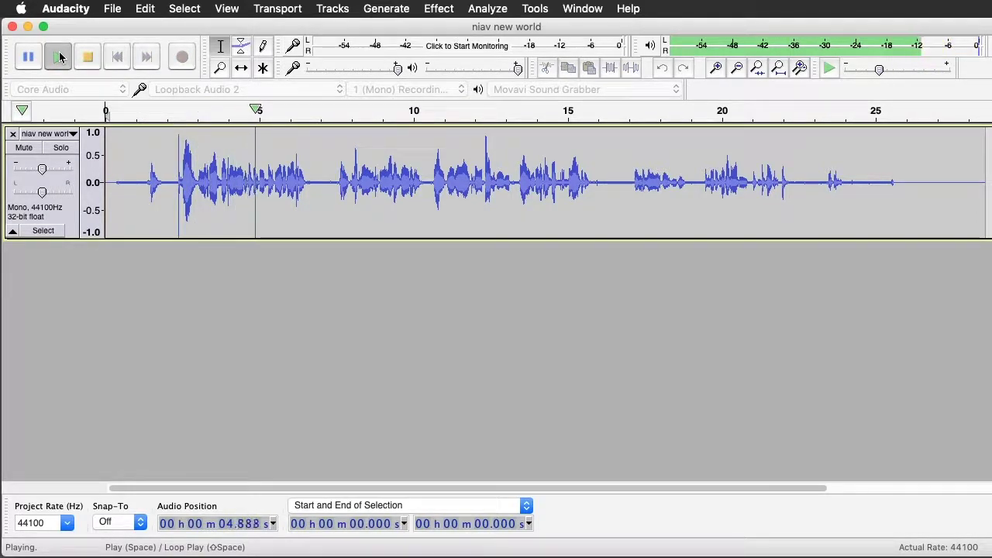
{"action": "left_click", "coordinate": [84, 56]}
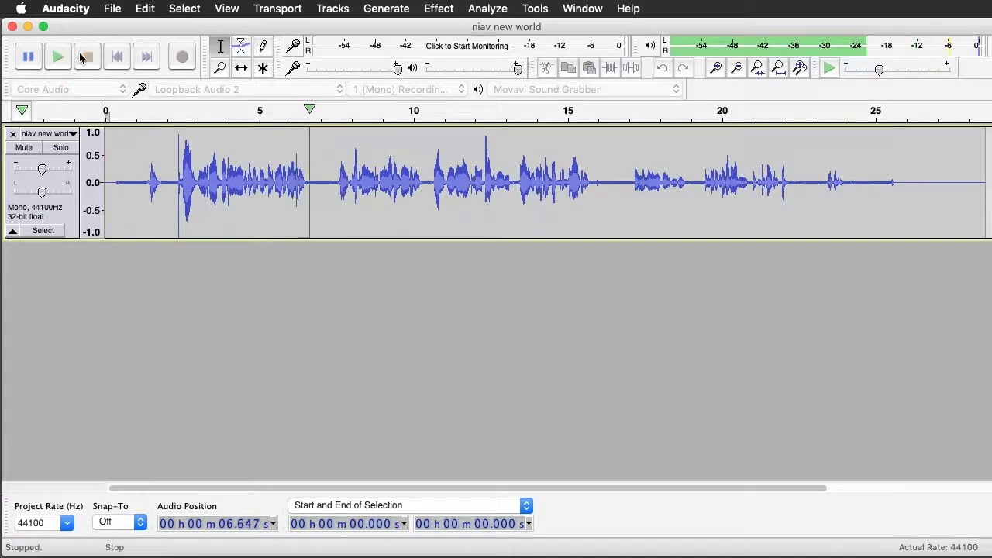
{"action": "left_click", "coordinate": [44, 232]}
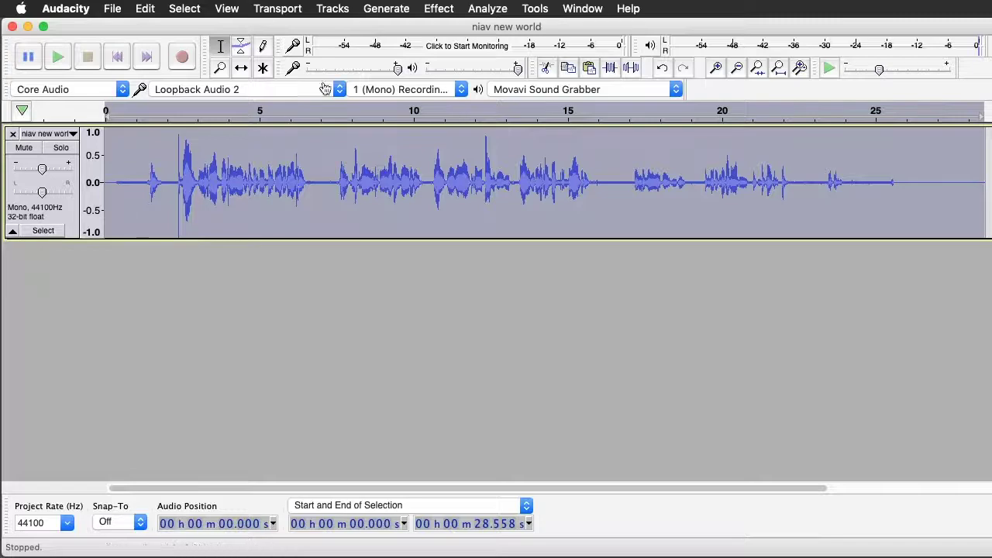
{"action": "left_click", "coordinate": [439, 9]}
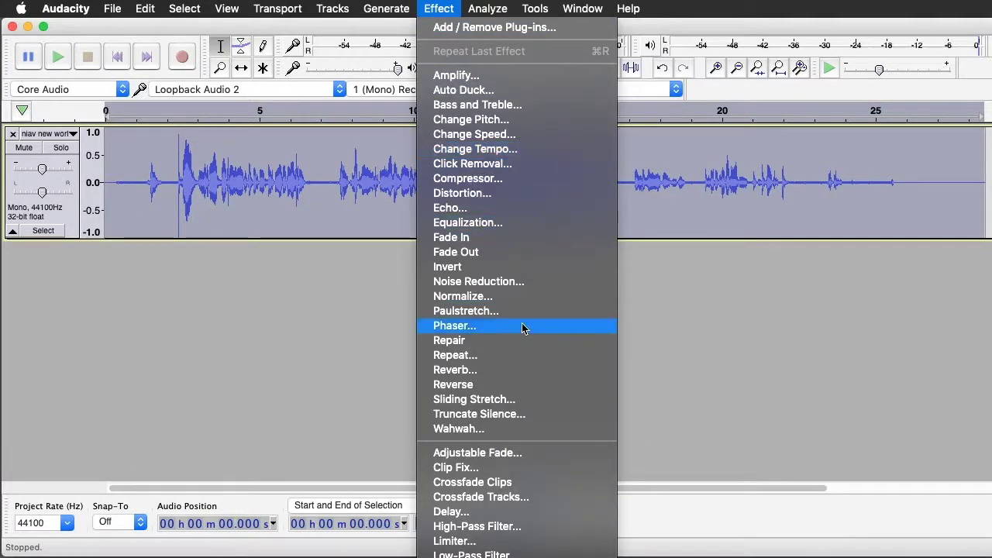
{"action": "left_click", "coordinate": [515, 300]}
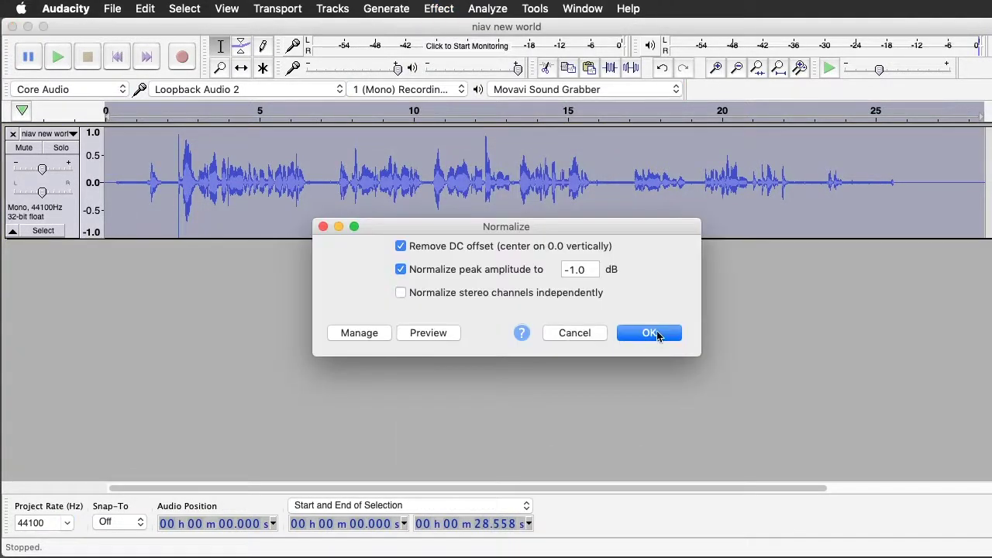
{"action": "left_click", "coordinate": [650, 333]}
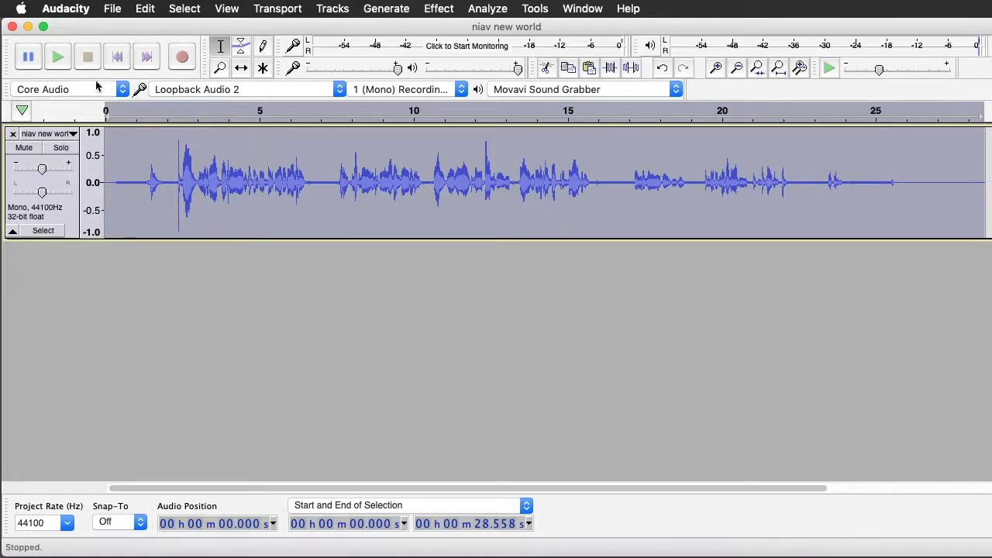
- Undo the Normalize and play the opening 0.427–7.542 s for comparison
{"action": "left_click", "coordinate": [142, 10]}
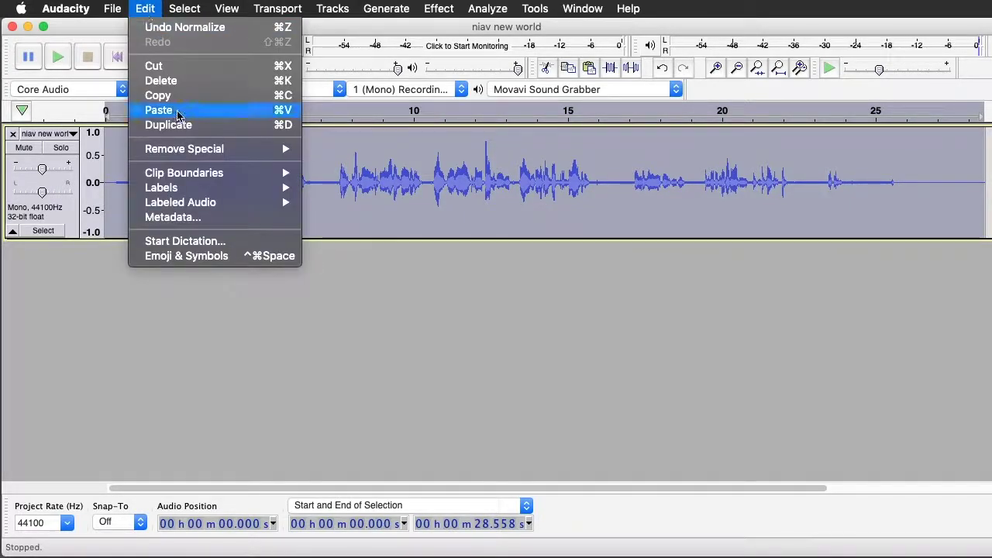
{"action": "left_click", "coordinate": [179, 29]}
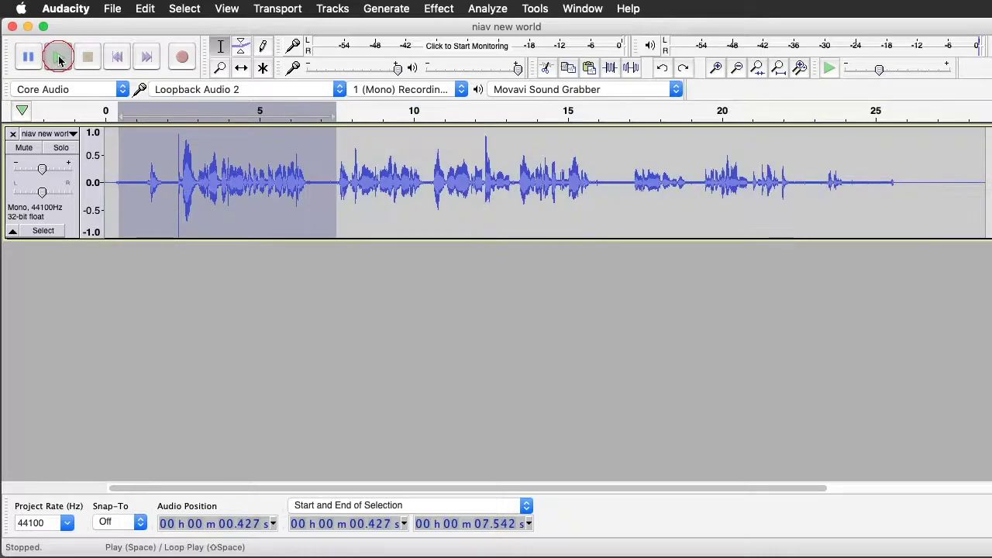
{"action": "left_click", "coordinate": [58, 56]}
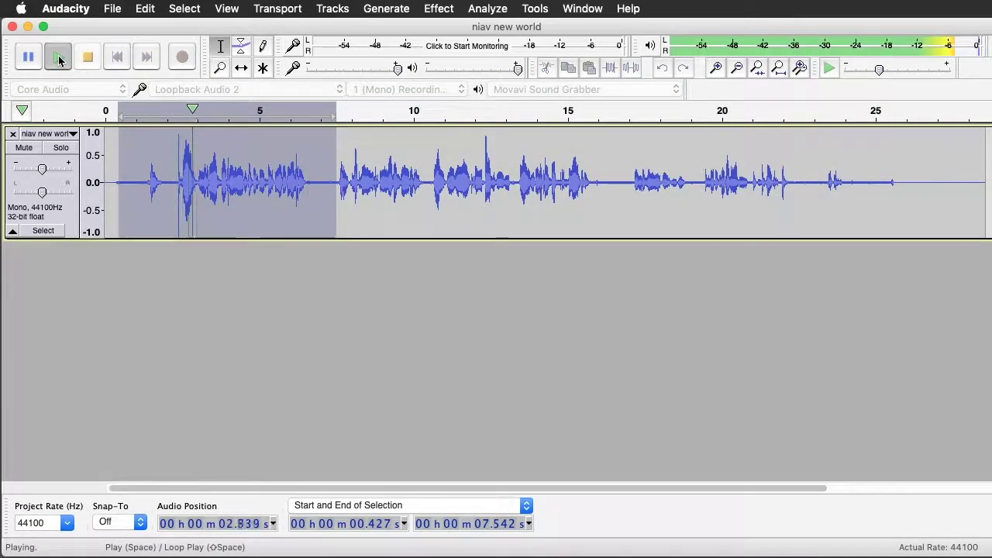
{"action": "left_click", "coordinate": [87, 56]}
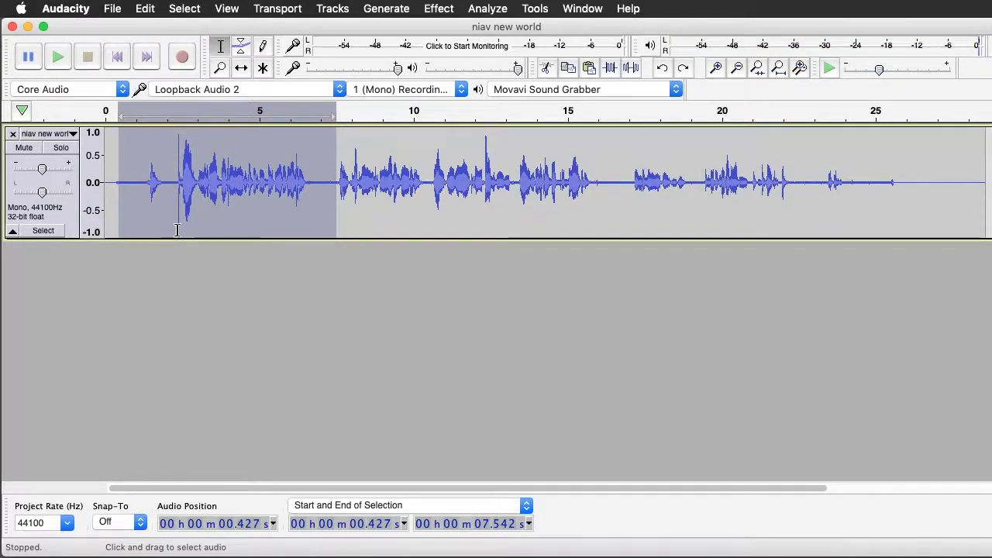
- Zoom in near 2.4 s and delete the click spike from 2.402 to 2.427 s
{"action": "left_click", "coordinate": [221, 186]}
{"action": "key", "text": "F4"}
{"action": "left_click_drag", "start_coordinate": [222, 166], "coordinate": [240, 133]}
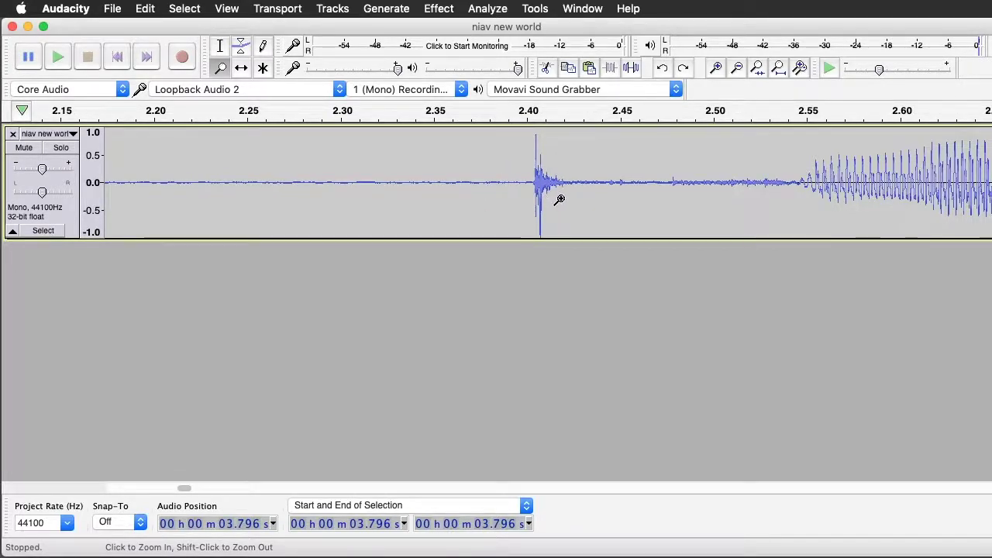
{"action": "left_click", "coordinate": [220, 47]}
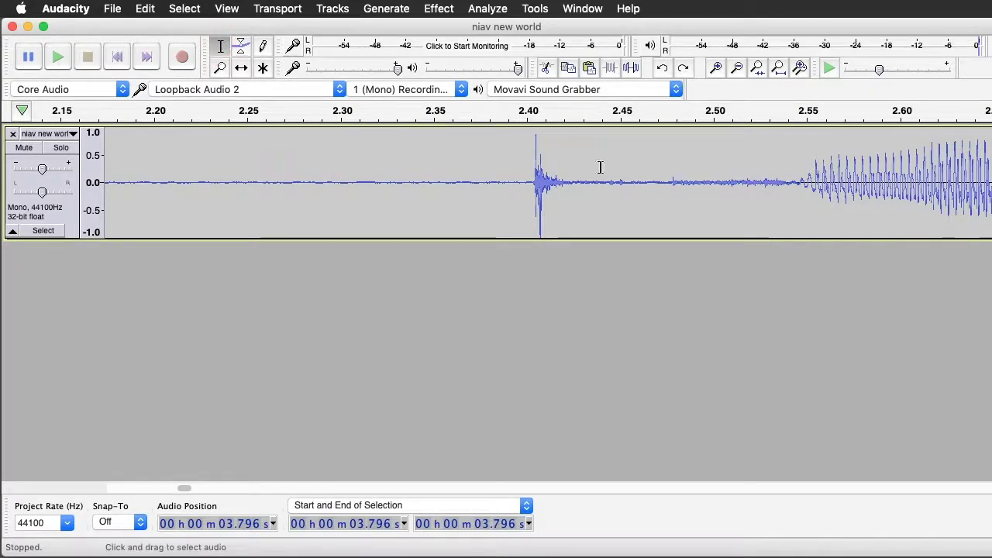
{"action": "left_click_drag", "start_coordinate": [577, 184], "coordinate": [530, 183]}
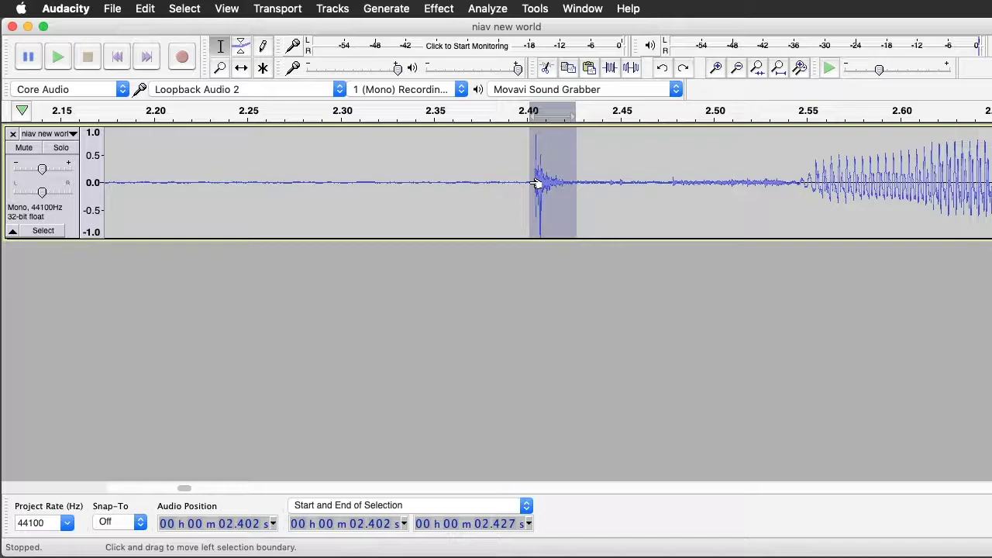
{"action": "key", "text": "BackSpace"}
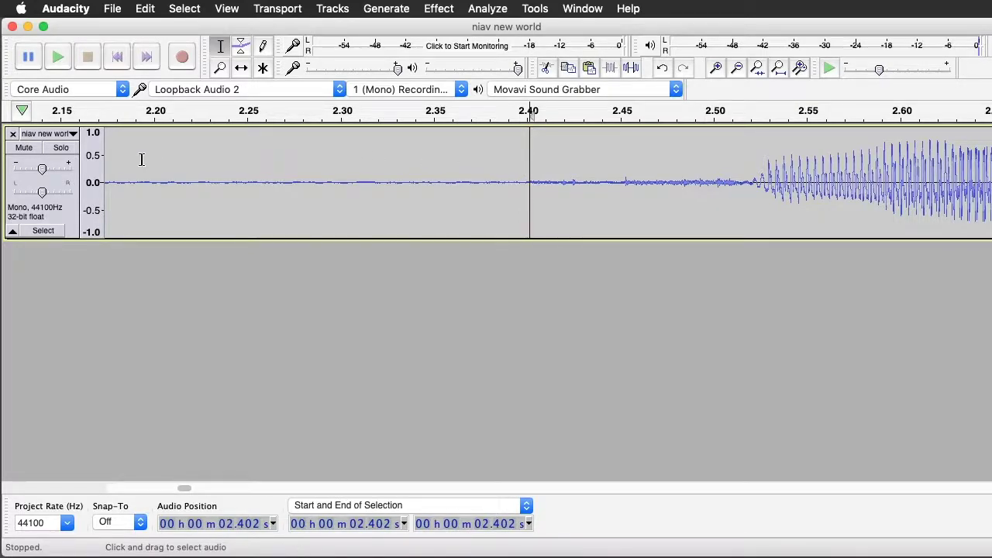
- Play the passage around the removed spike, then fit the whole recording to the window
{"action": "left_click_drag", "start_coordinate": [140, 157], "coordinate": [957, 161]}
{"action": "left_click", "coordinate": [56, 57]}
{"action": "left_click", "coordinate": [56, 57]}
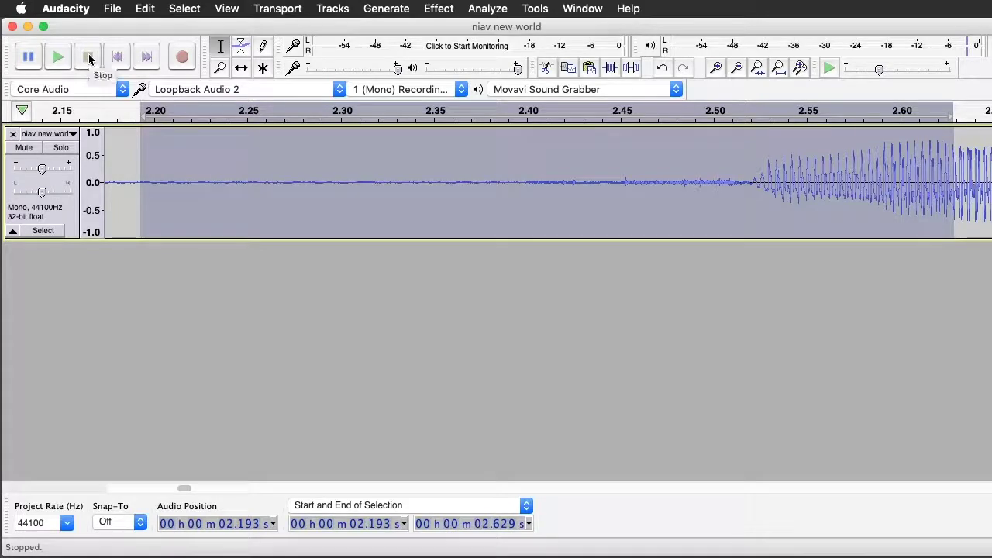
{"action": "left_click", "coordinate": [778, 69]}
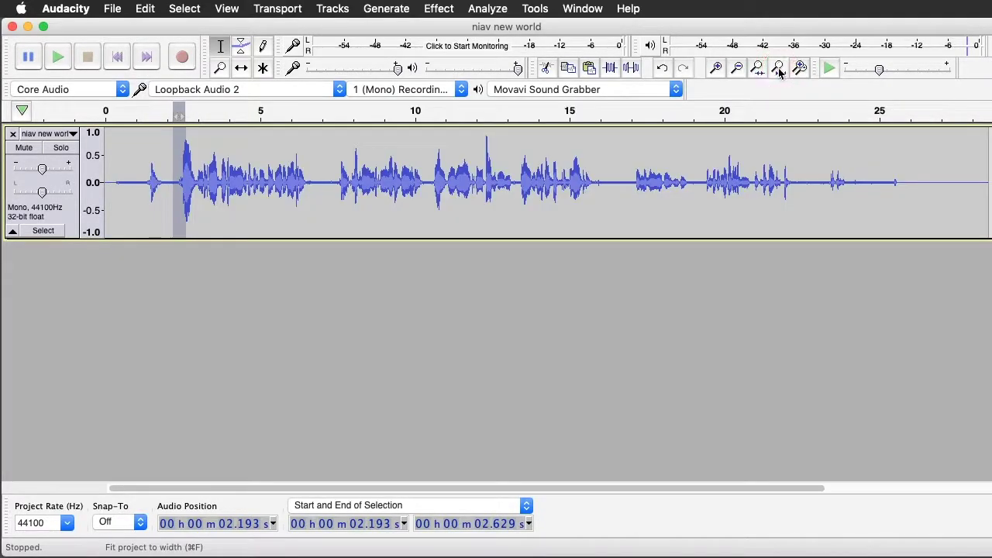
- Select the whole niav new world track and apply Normalize at −1.0 dB with DC removal
{"action": "left_click", "coordinate": [204, 164]}
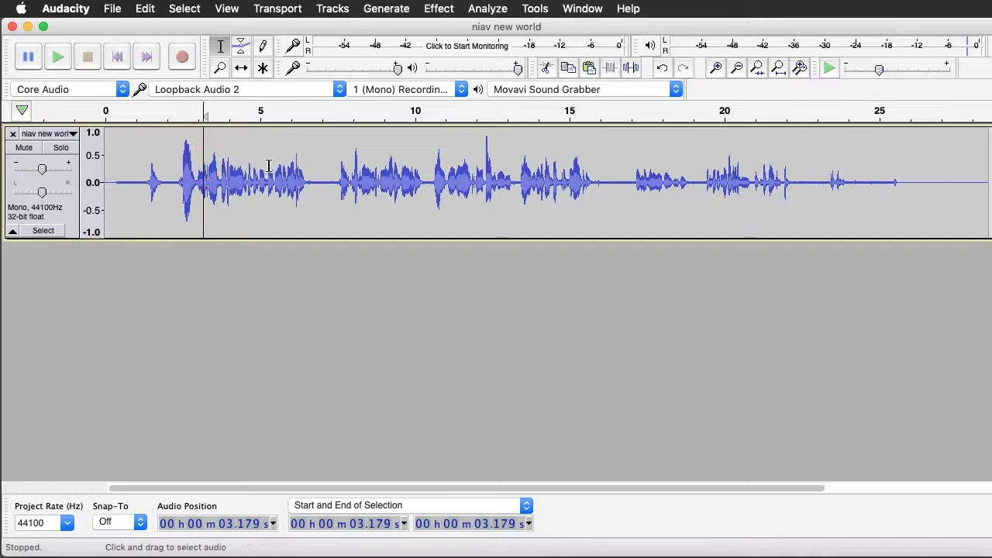
{"action": "left_click", "coordinate": [38, 230]}
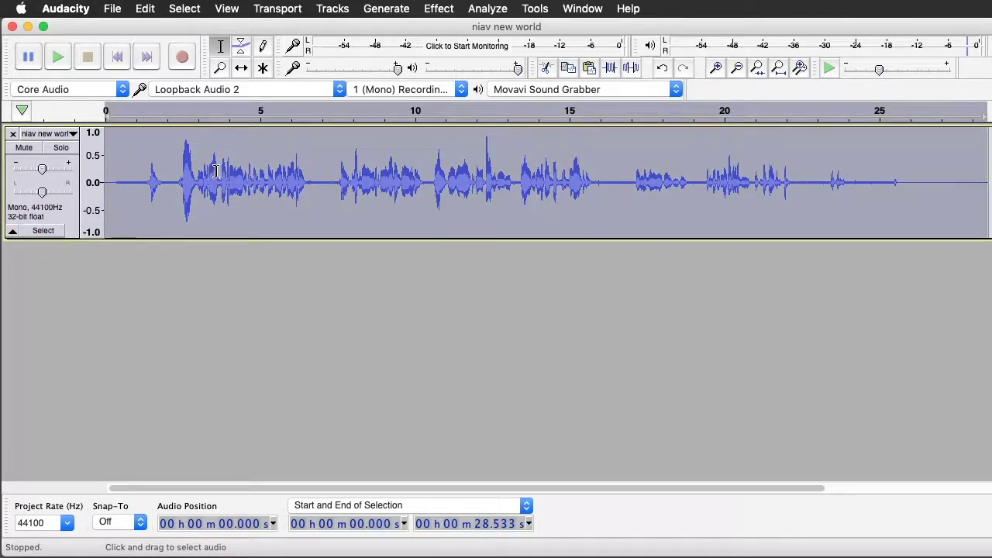
{"action": "left_click", "coordinate": [433, 11]}
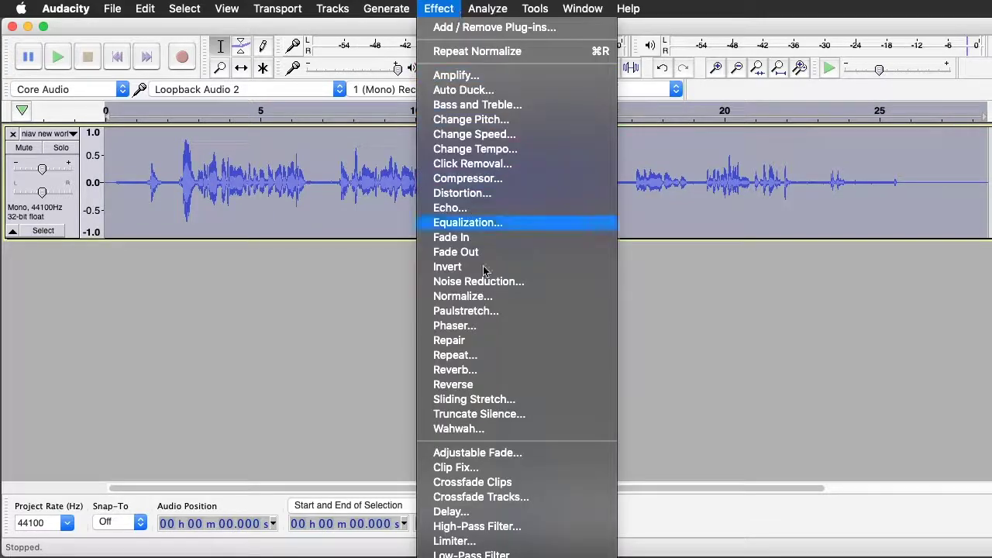
{"action": "left_click", "coordinate": [491, 299]}
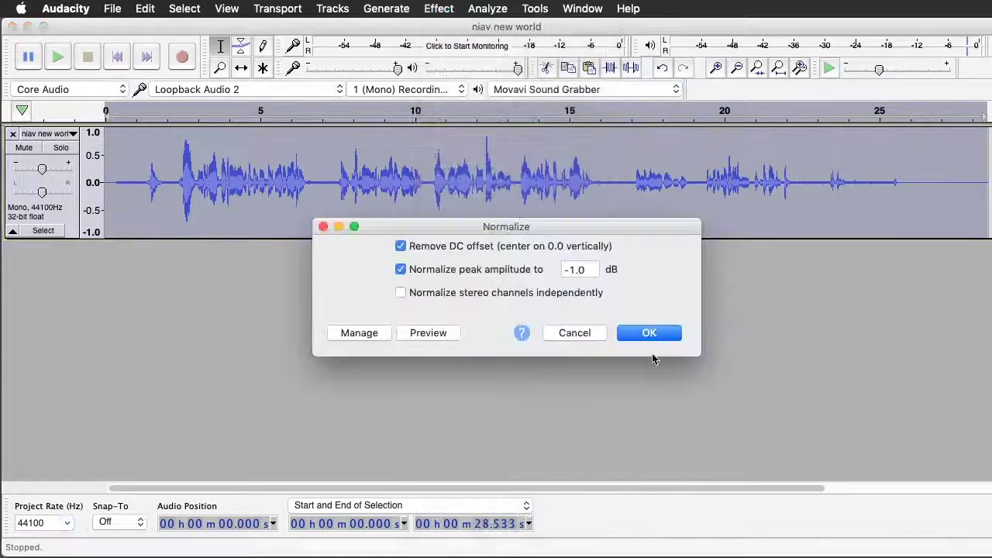
{"action": "left_click", "coordinate": [652, 332]}
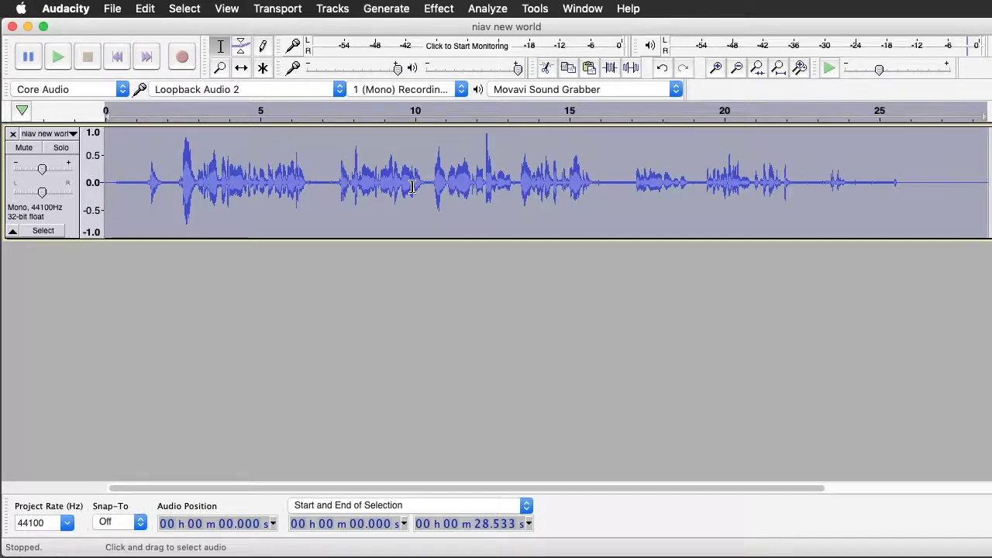
- Play from 1.5 s to listen, then select the silent gap from about 6.6 to 7.5 s
{"action": "left_click", "coordinate": [152, 163]}
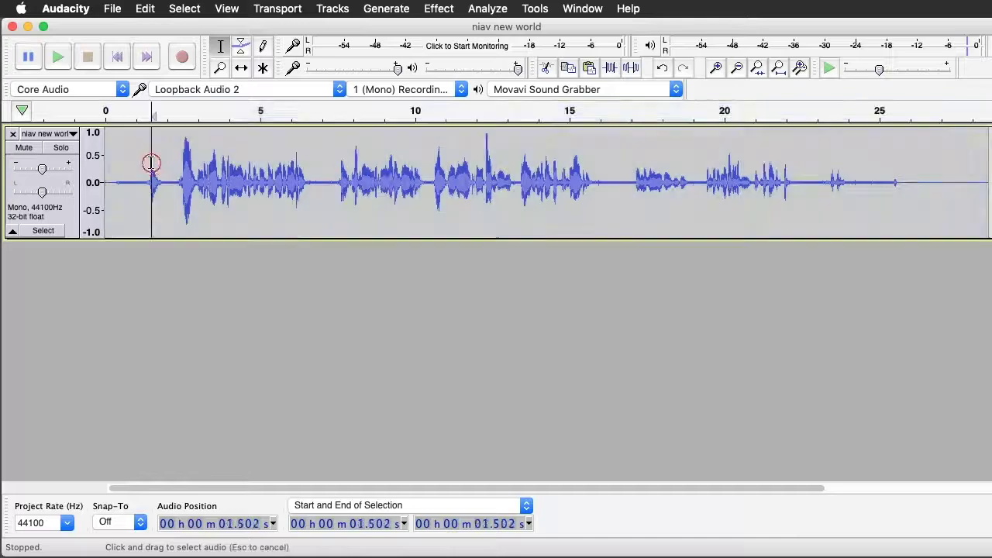
{"action": "key", "text": "space"}
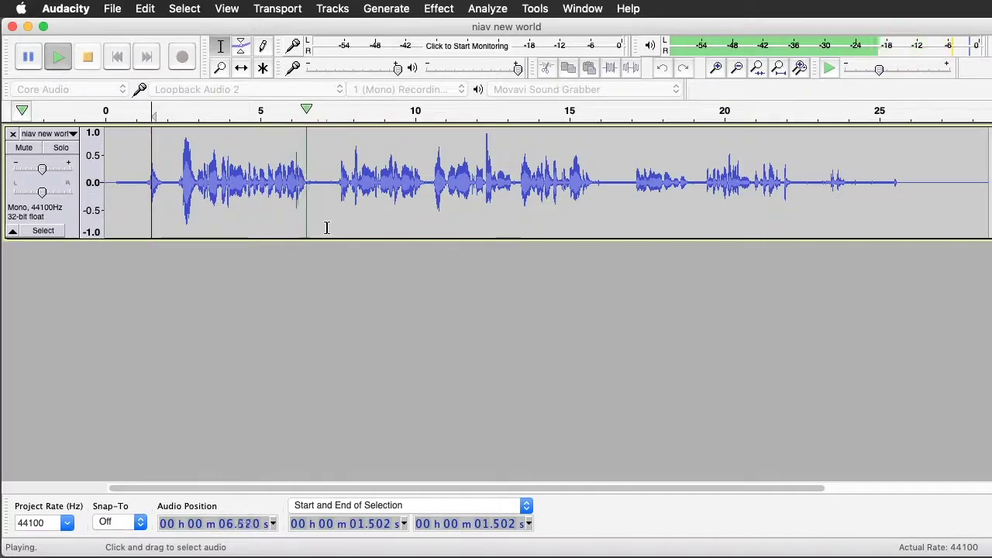
{"action": "key", "text": "space"}
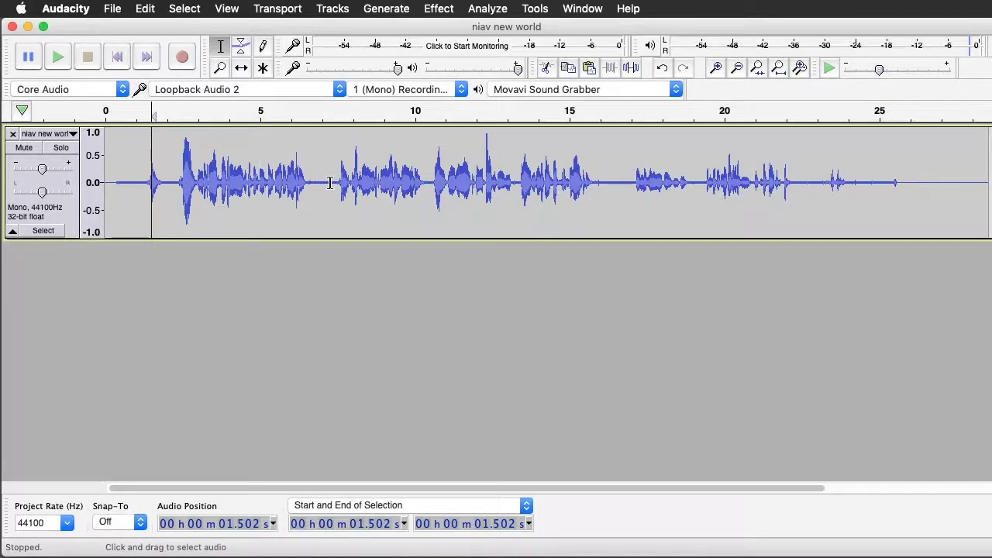
{"action": "left_click_drag", "start_coordinate": [338, 183], "coordinate": [309, 188]}
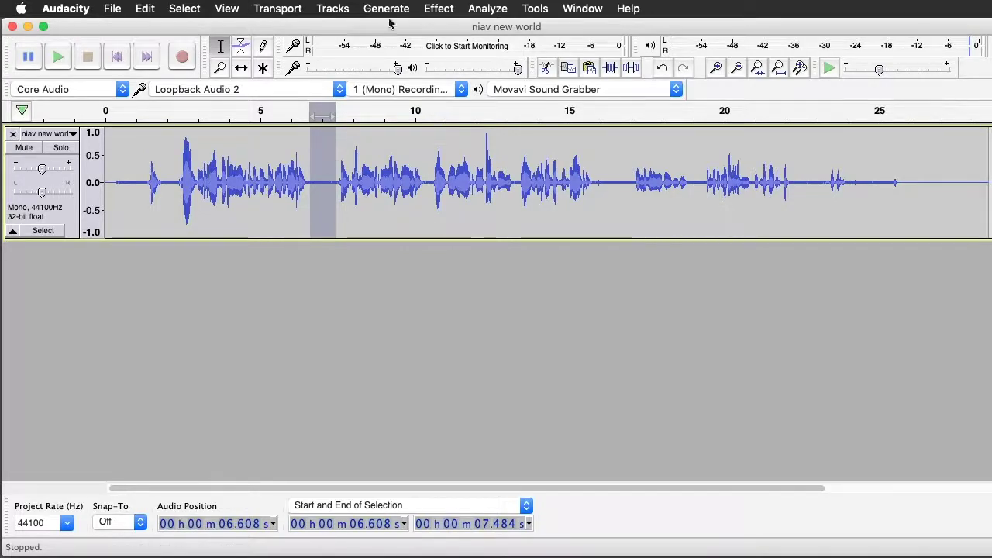
- Use Effect > Noise Reduction to get a noise profile from the selected gap
{"action": "left_click", "coordinate": [438, 9]}
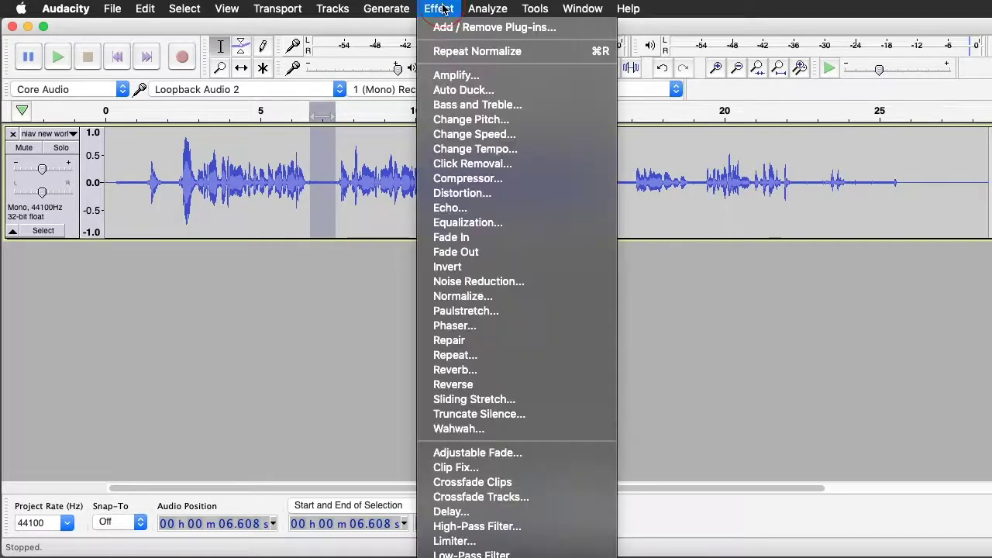
{"action": "left_click", "coordinate": [489, 285]}
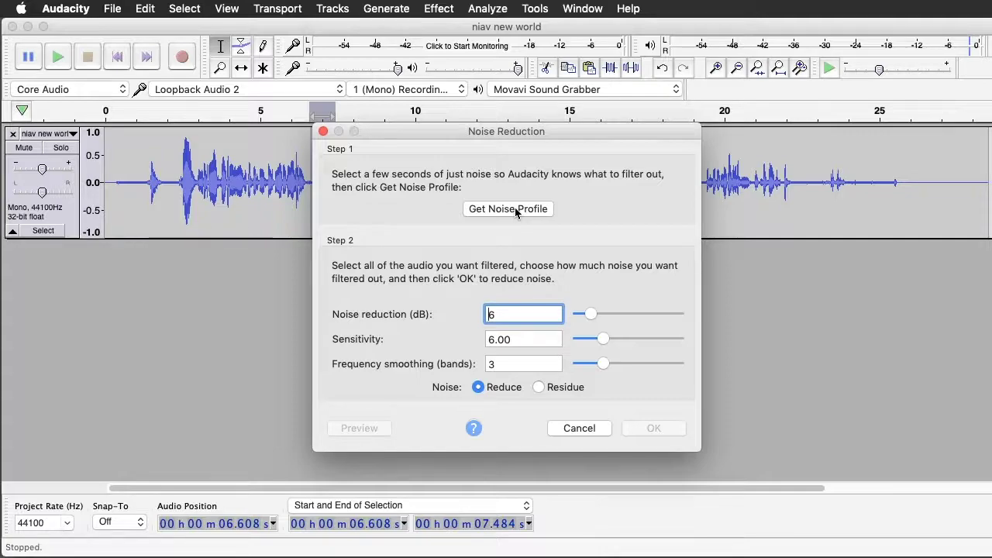
{"action": "left_click", "coordinate": [508, 209]}
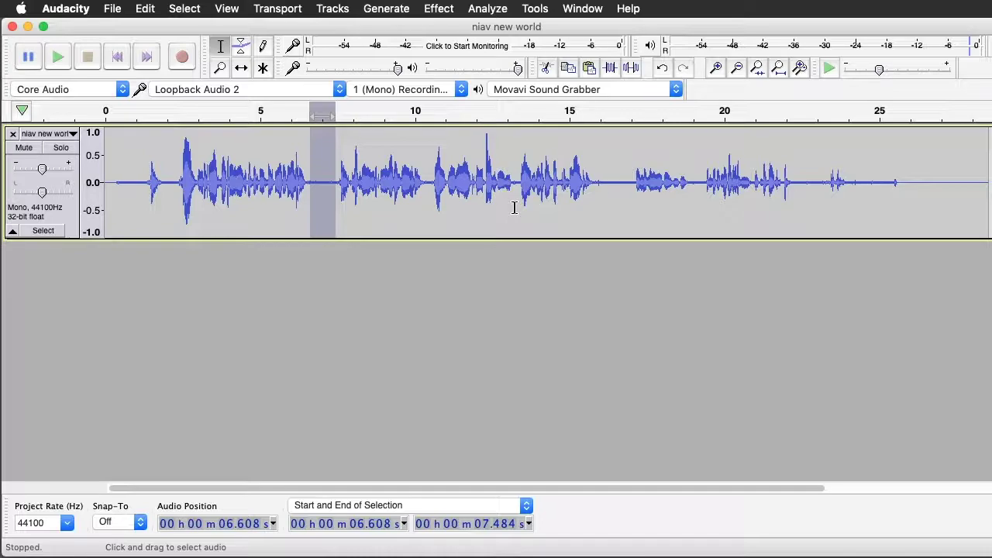
- Apply 9 dB Noise Reduction to the entire track and start playback to hear it
{"action": "left_click", "coordinate": [44, 230]}
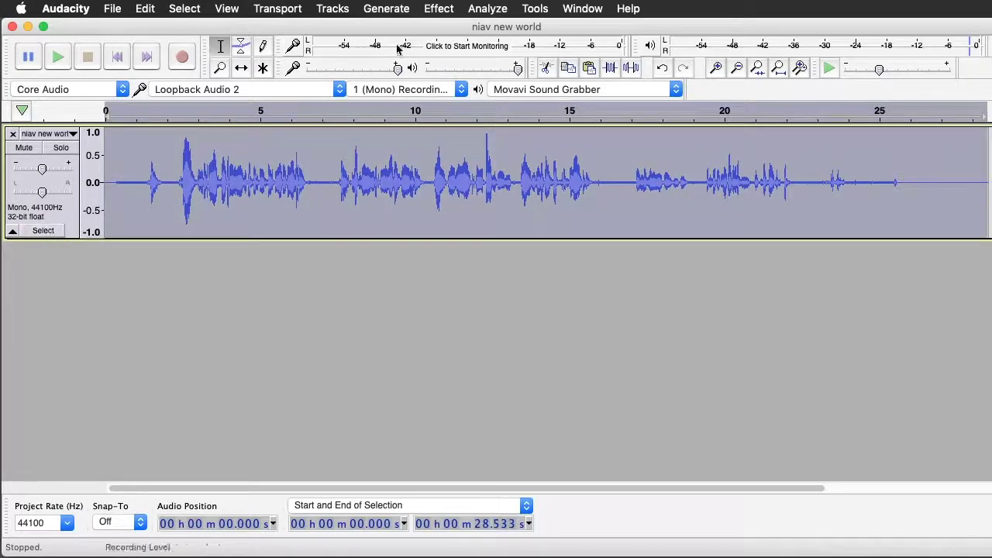
{"action": "left_click", "coordinate": [438, 8]}
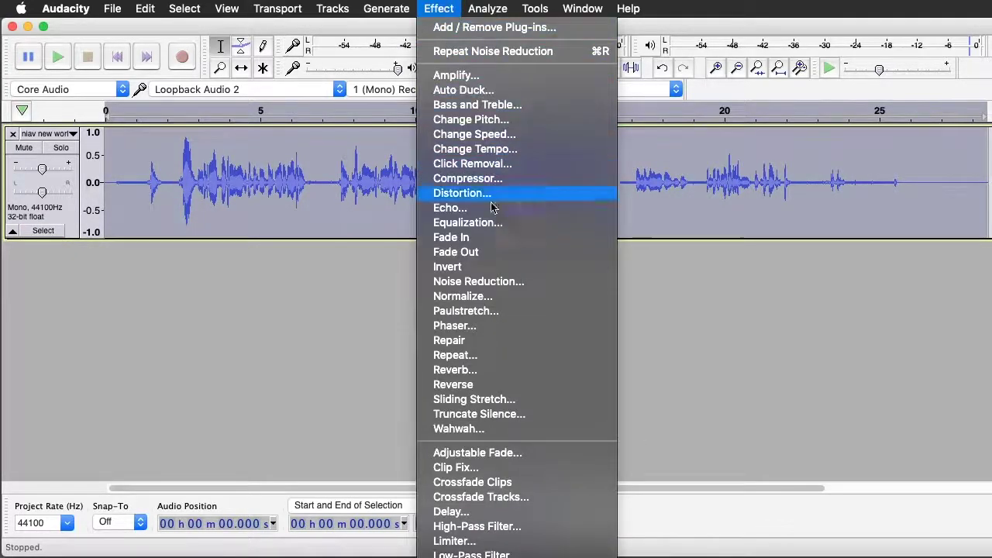
{"action": "left_click", "coordinate": [467, 283]}
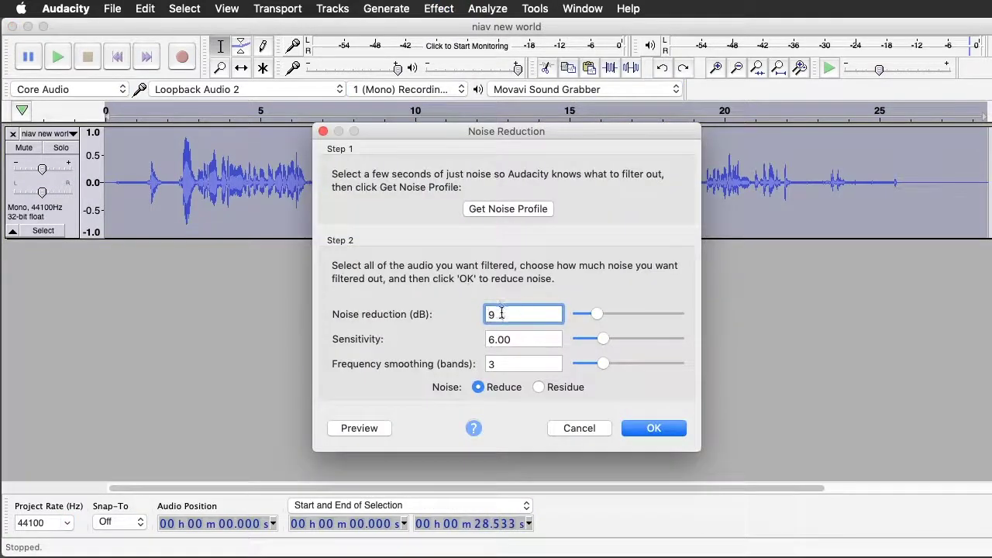
{"action": "left_click_drag", "start_coordinate": [501, 313], "coordinate": [471, 315]}
{"action": "type", "text": "9"}
{"action": "left_click", "coordinate": [643, 428]}
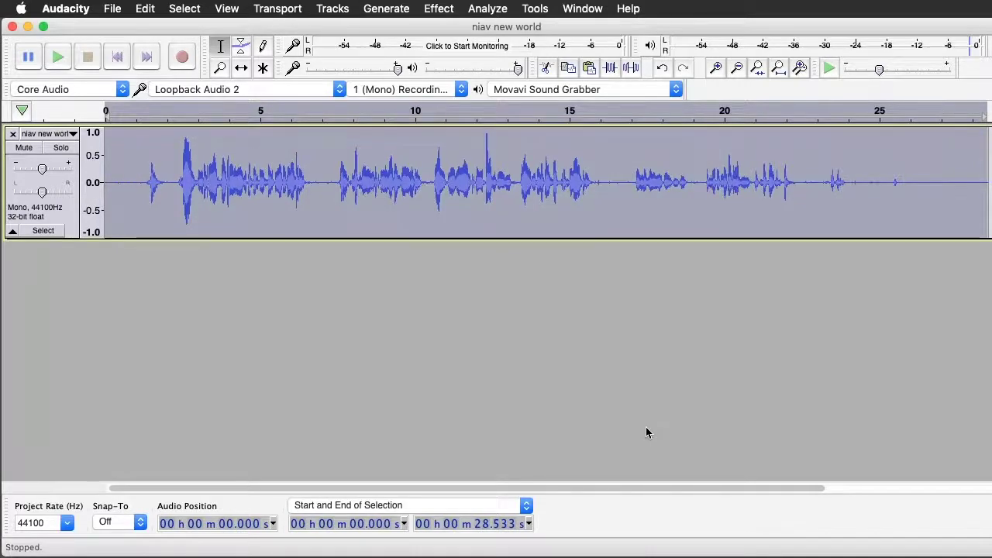
{"action": "key", "text": "space"}
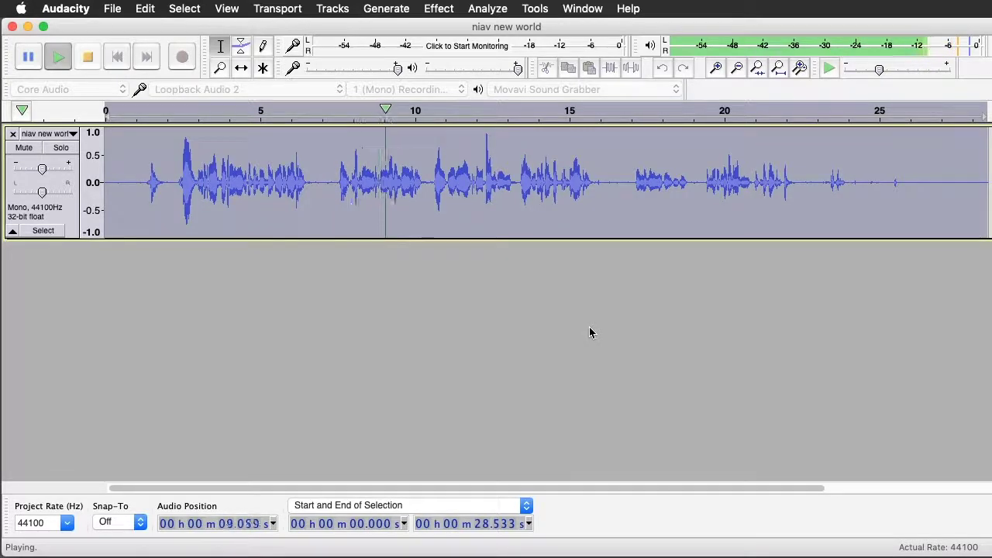
- Undo the noise reduction and play the original audio from about 6 s
{"action": "key", "text": "space"}
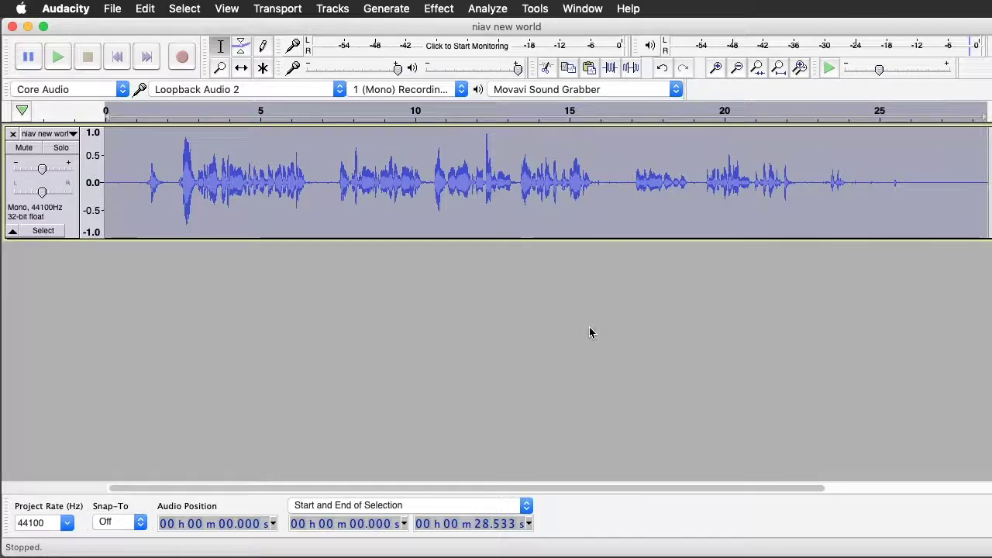
{"action": "key", "text": "super+z"}
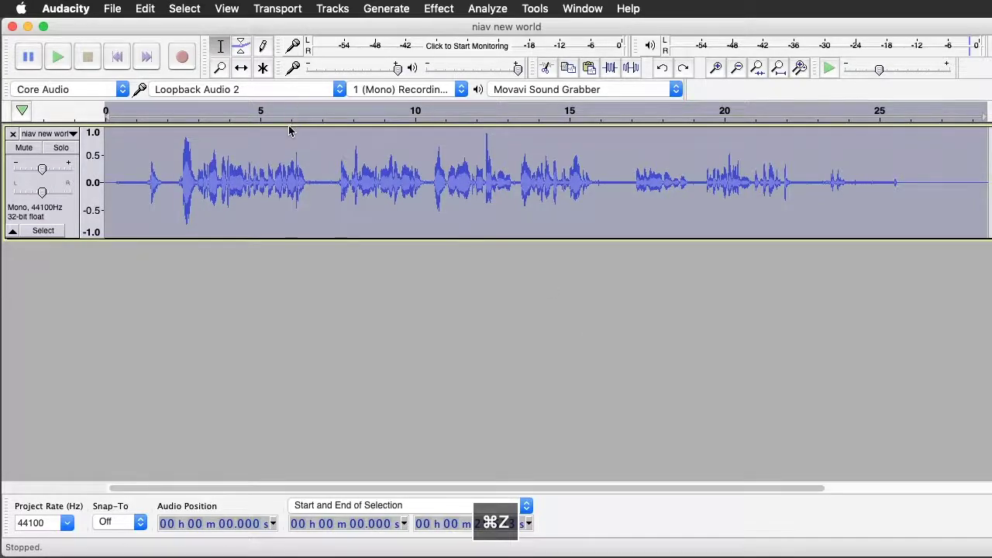
{"action": "left_click", "coordinate": [290, 113]}
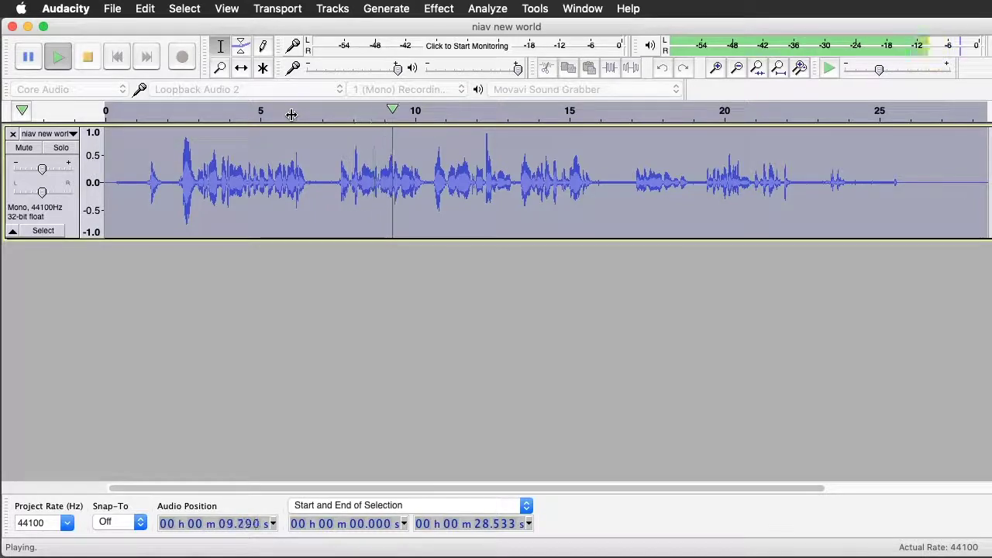
{"action": "key", "text": "space"}
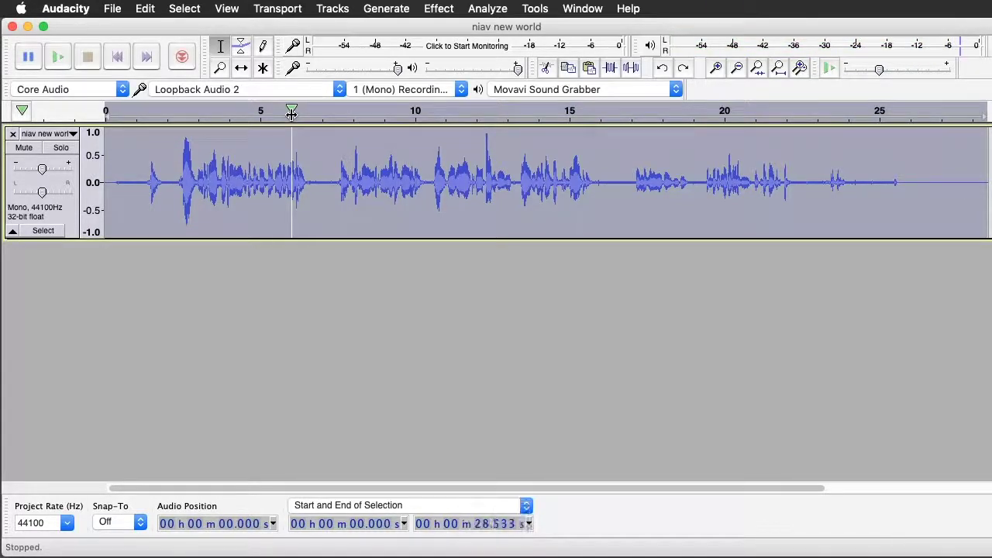
- Redo the 9 dB Noise Reduction, play the cleaned audio again, then stop
{"action": "left_click", "coordinate": [145, 8]}
{"action": "key", "text": "space"}
{"action": "left_click", "coordinate": [261, 116]}
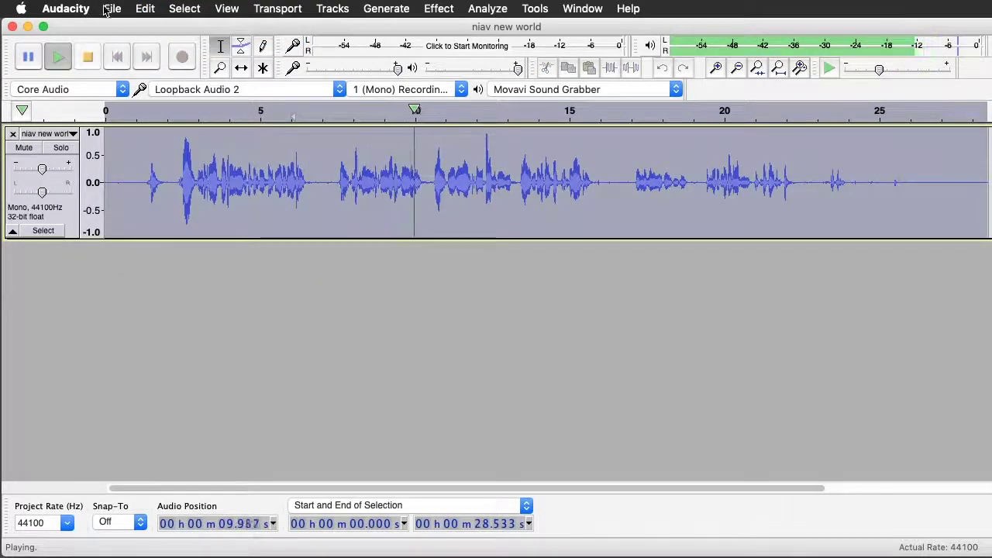
{"action": "left_click", "coordinate": [89, 59]}
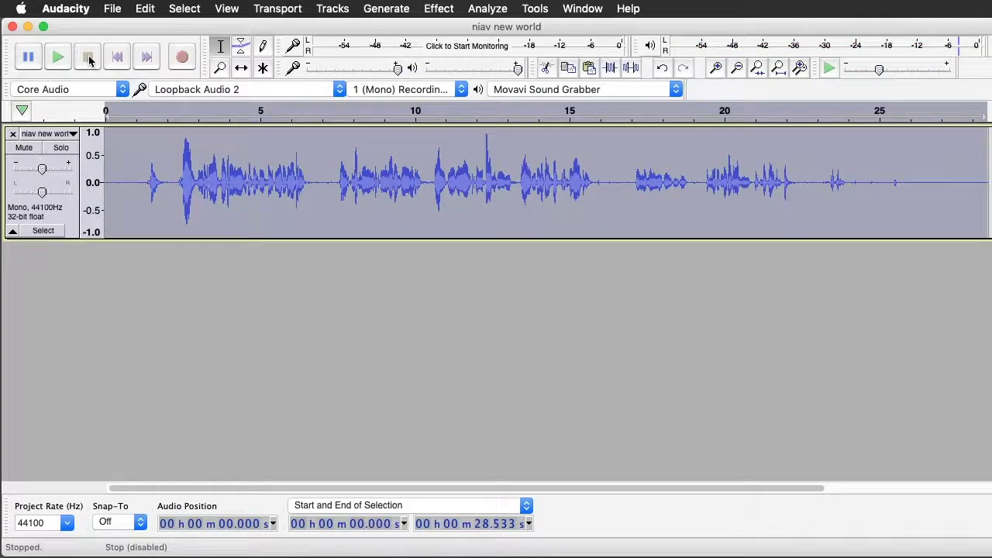